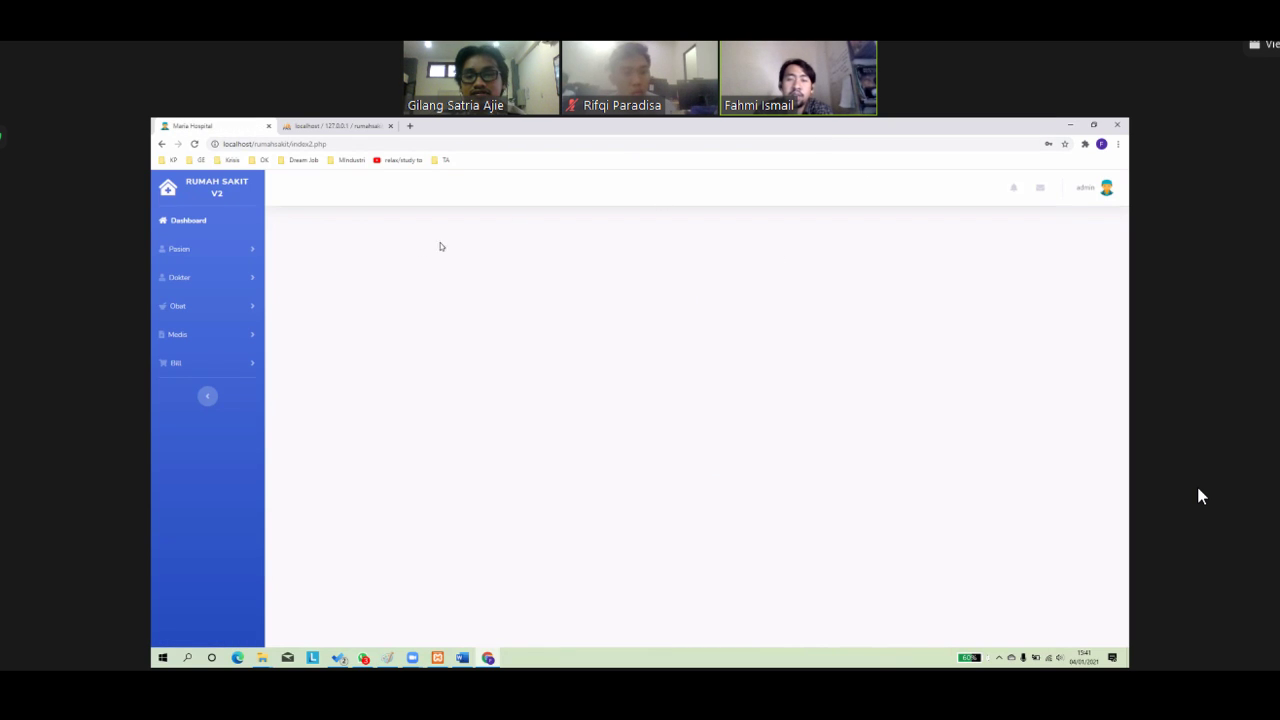
Step: Request remote control of the shared screen in the meeting and start controlling it
left_click(760, 15)
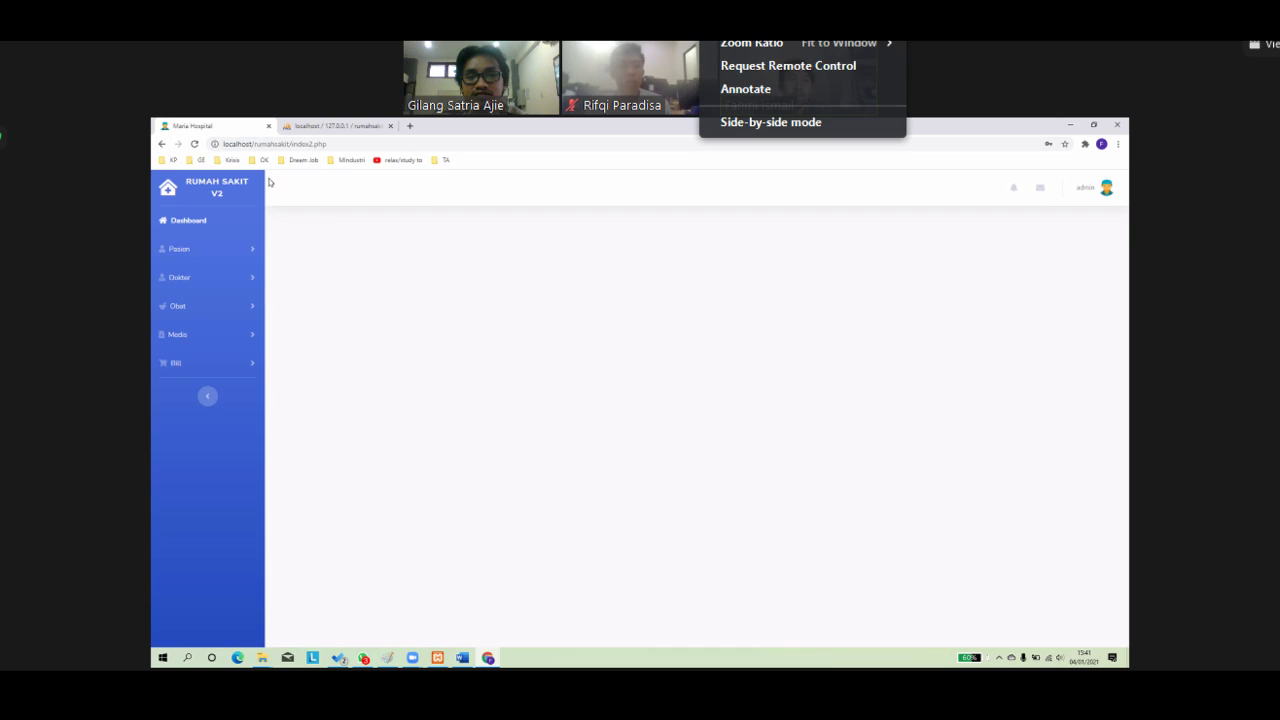
left_click(770, 66)
left_click(710, 438)
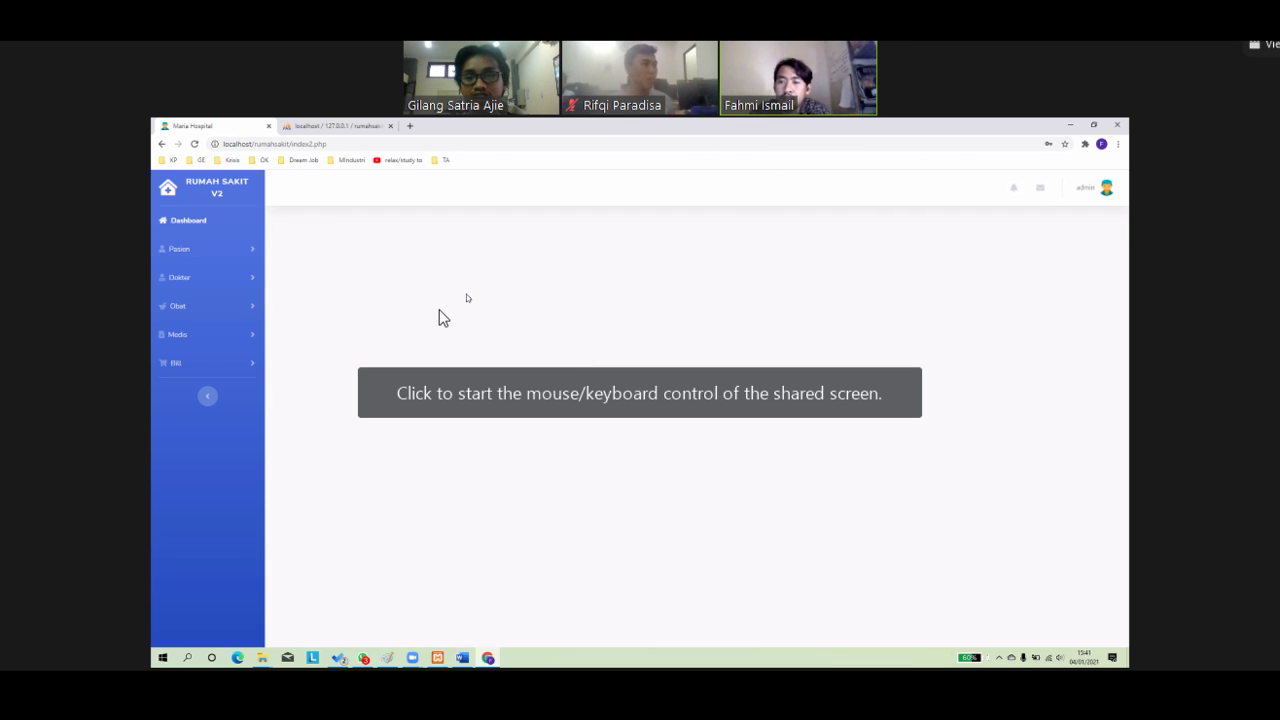
left_click(205, 257)
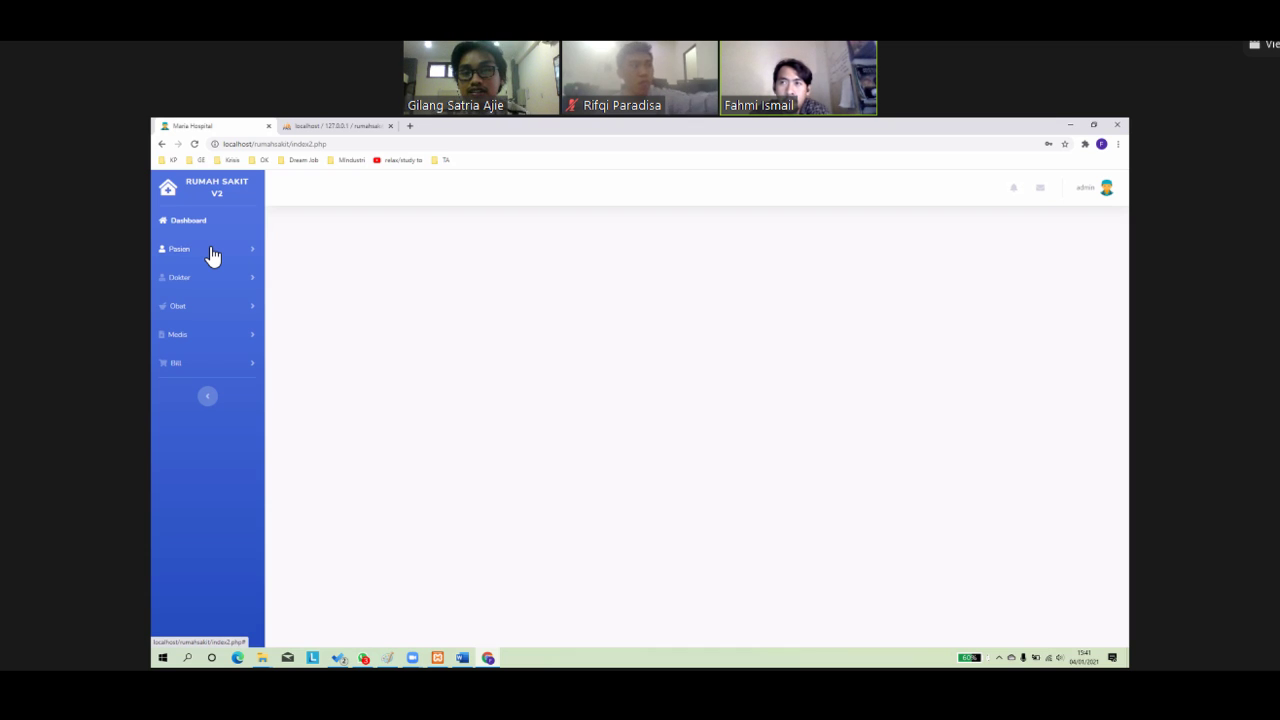
Step: View the patient Konfirmasi registration list and look through the records in the patient Biodata list
left_click(212, 256)
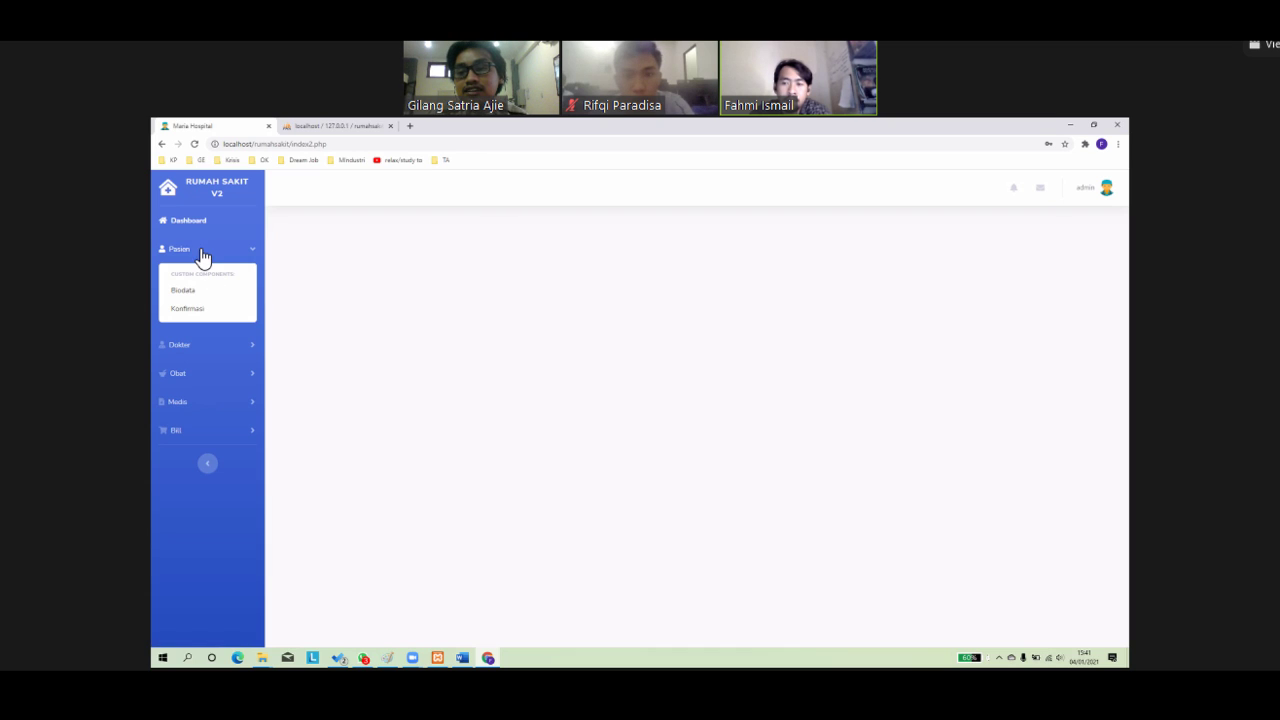
left_click(187, 309)
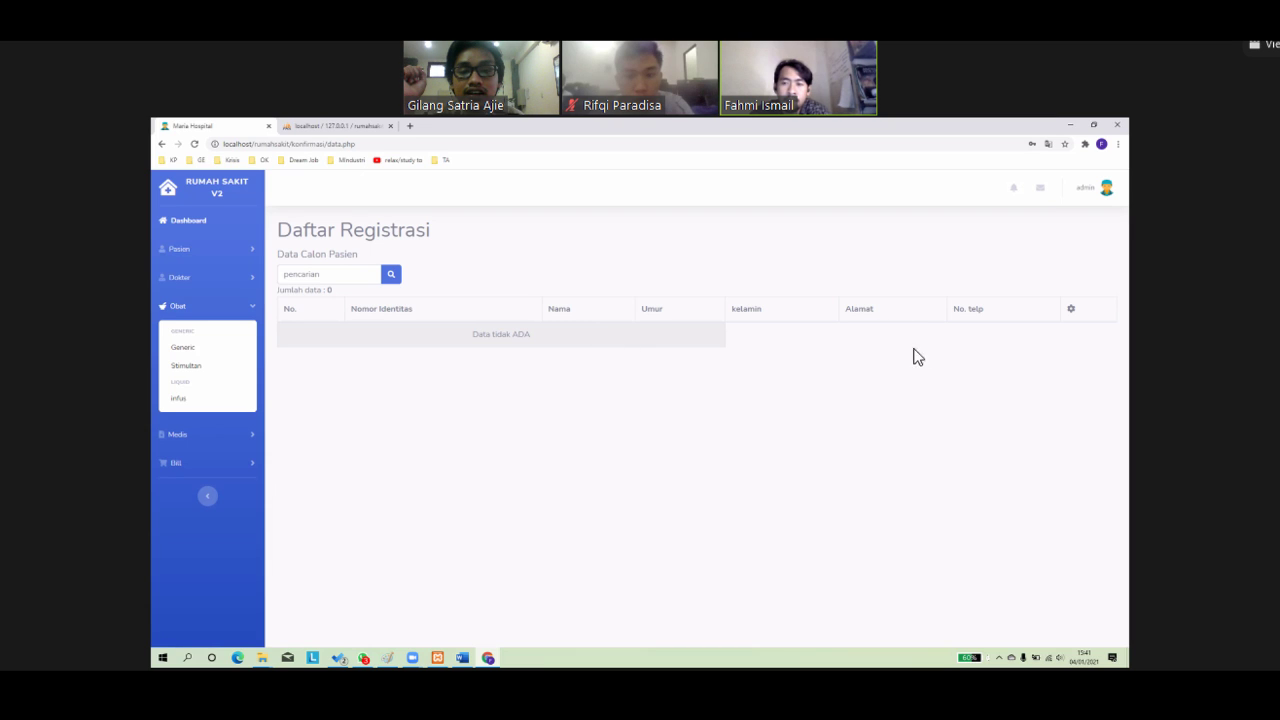
left_click(209, 254)
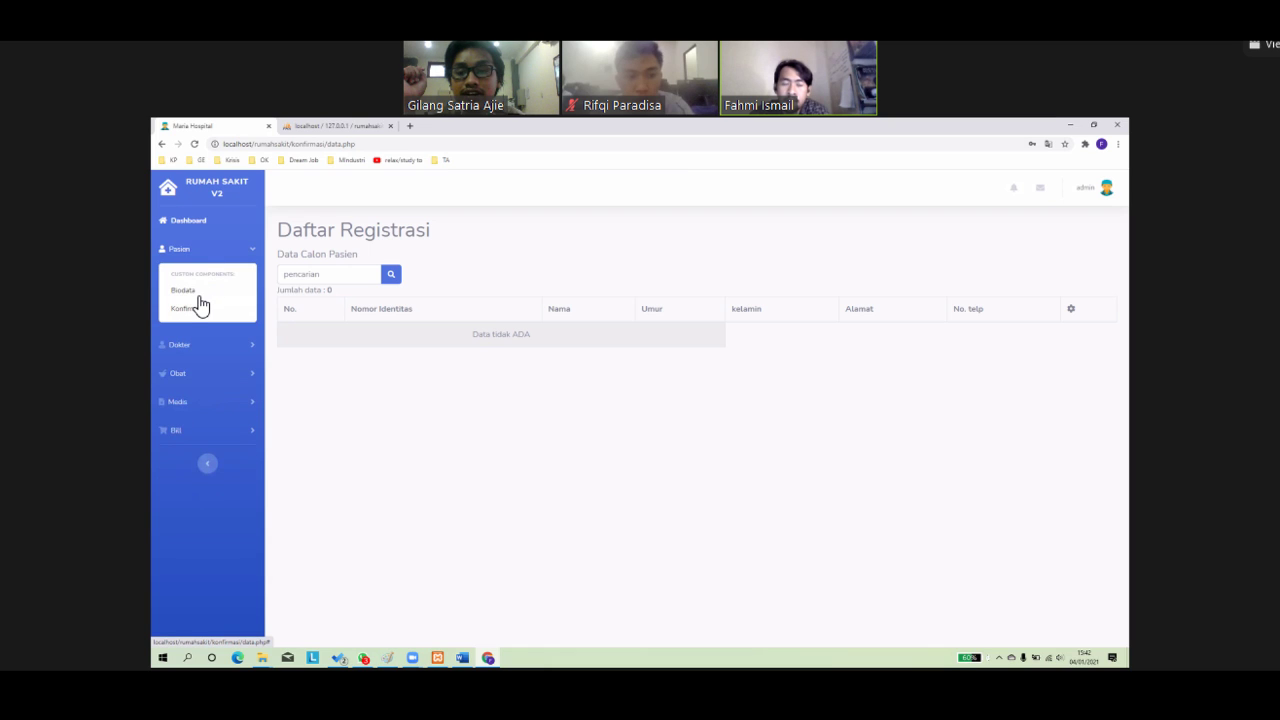
left_click(188, 291)
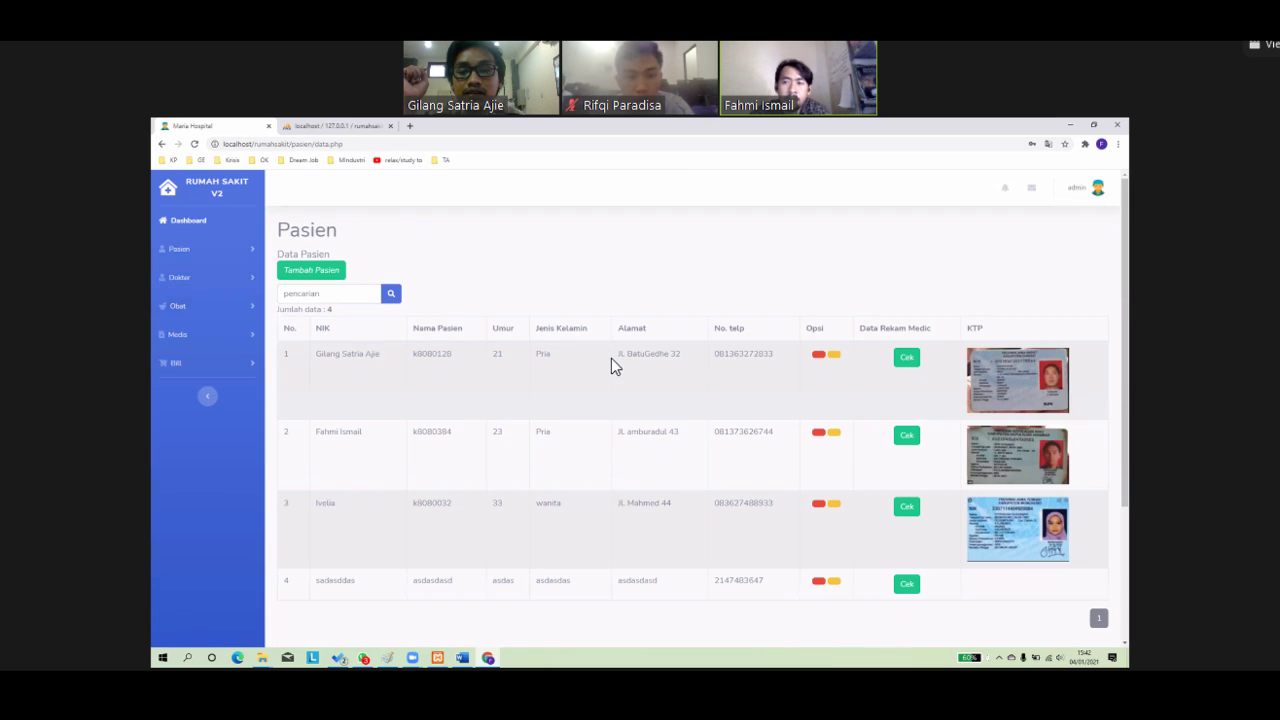
scroll(357, 310, "down", 3)
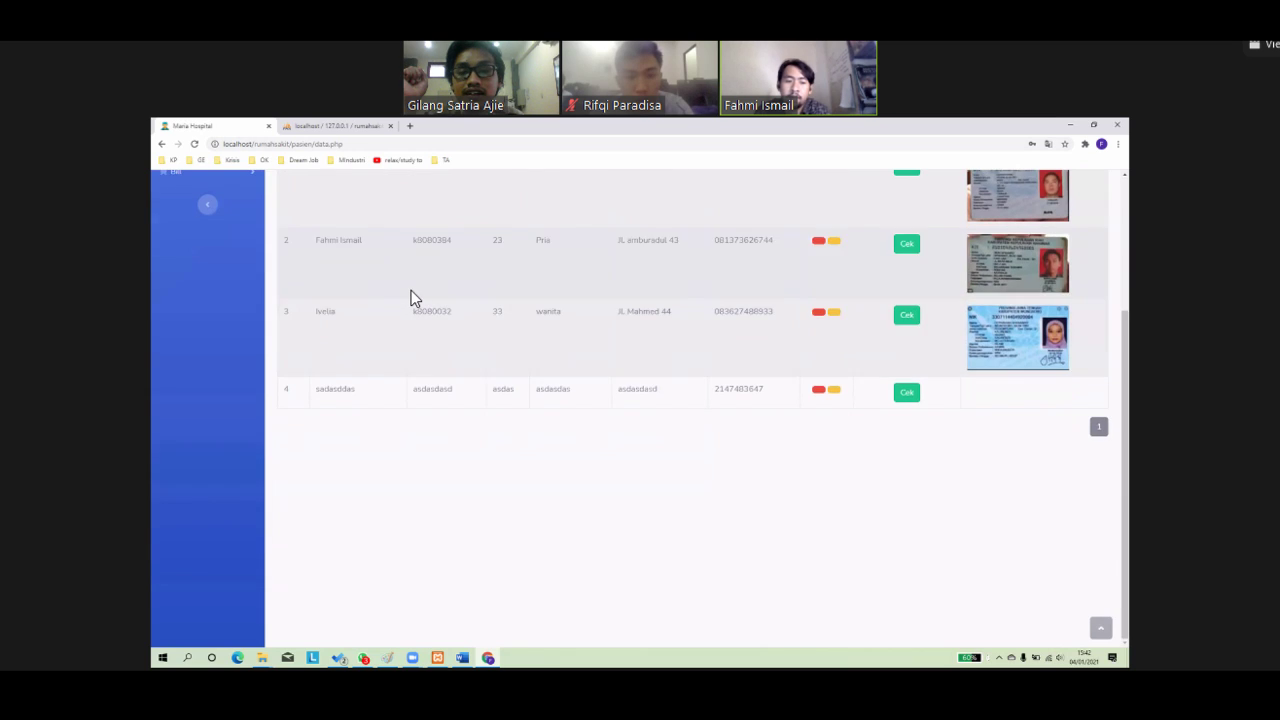
scroll(411, 291, "up", 1)
scroll(414, 297, "up", 1)
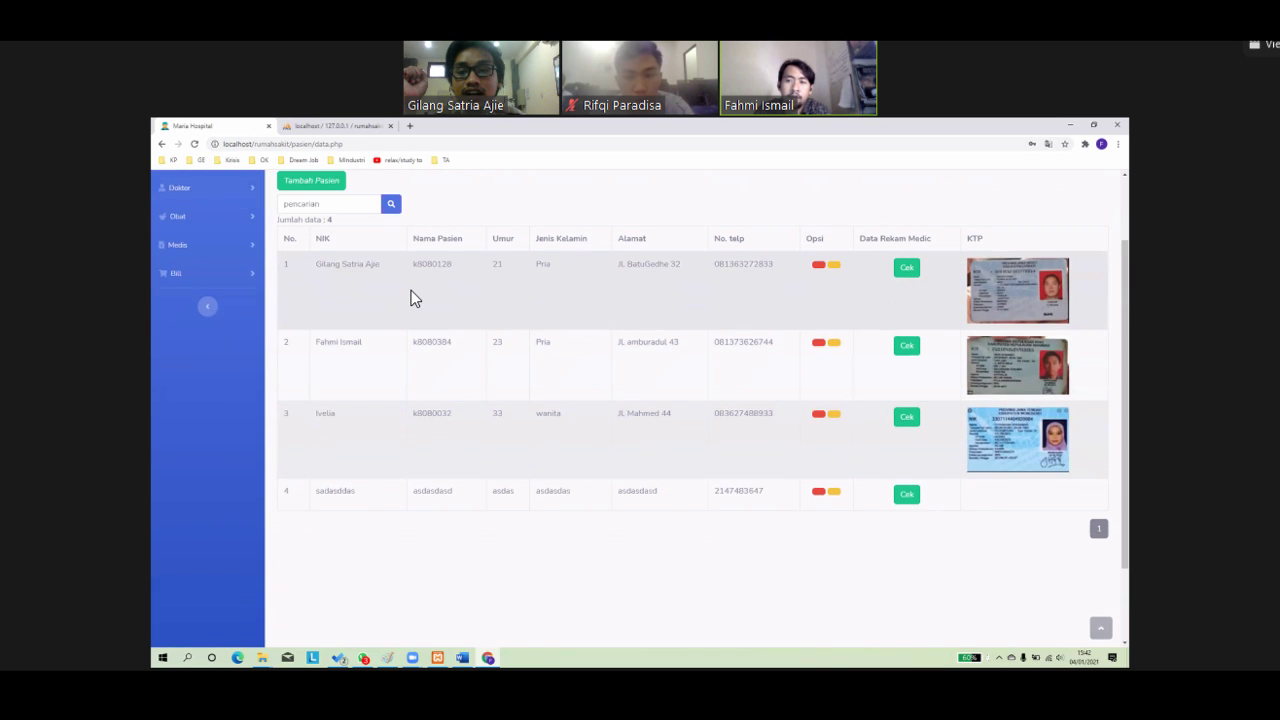
scroll(414, 298, "up", 1)
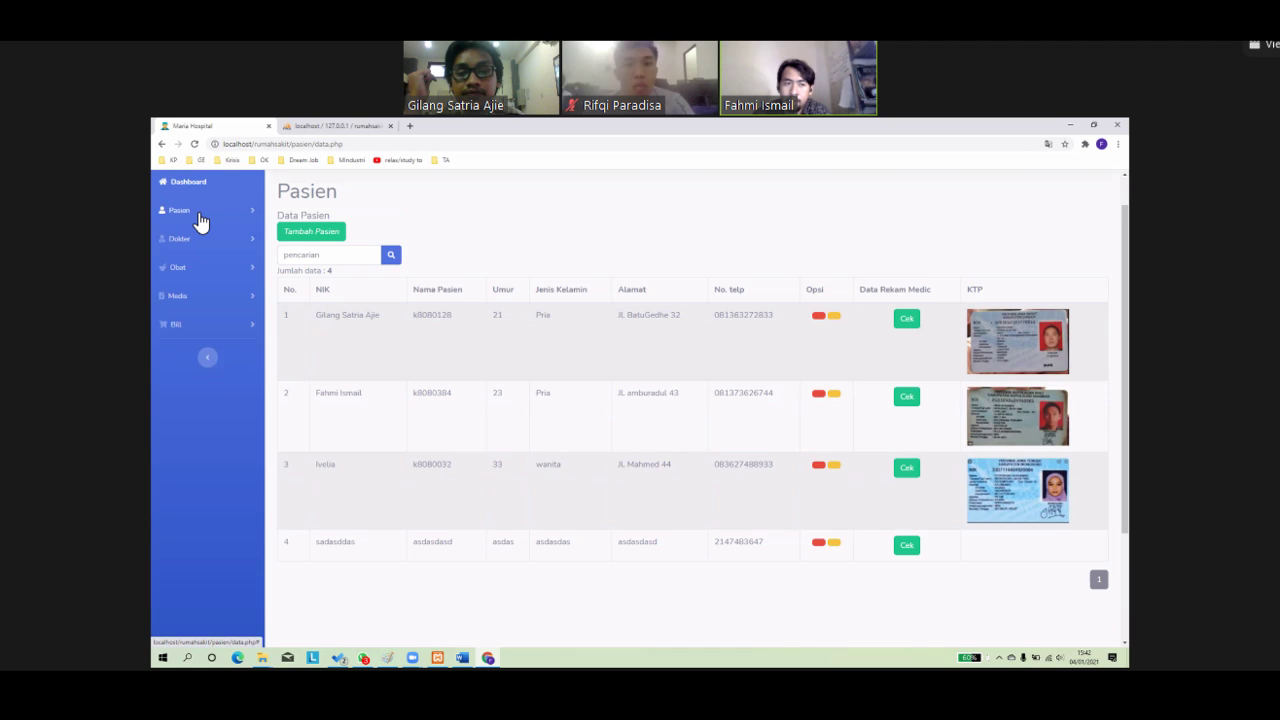
Step: View the add-patient form and the first patient's edit form, returning to the patient list after each
left_click(310, 234)
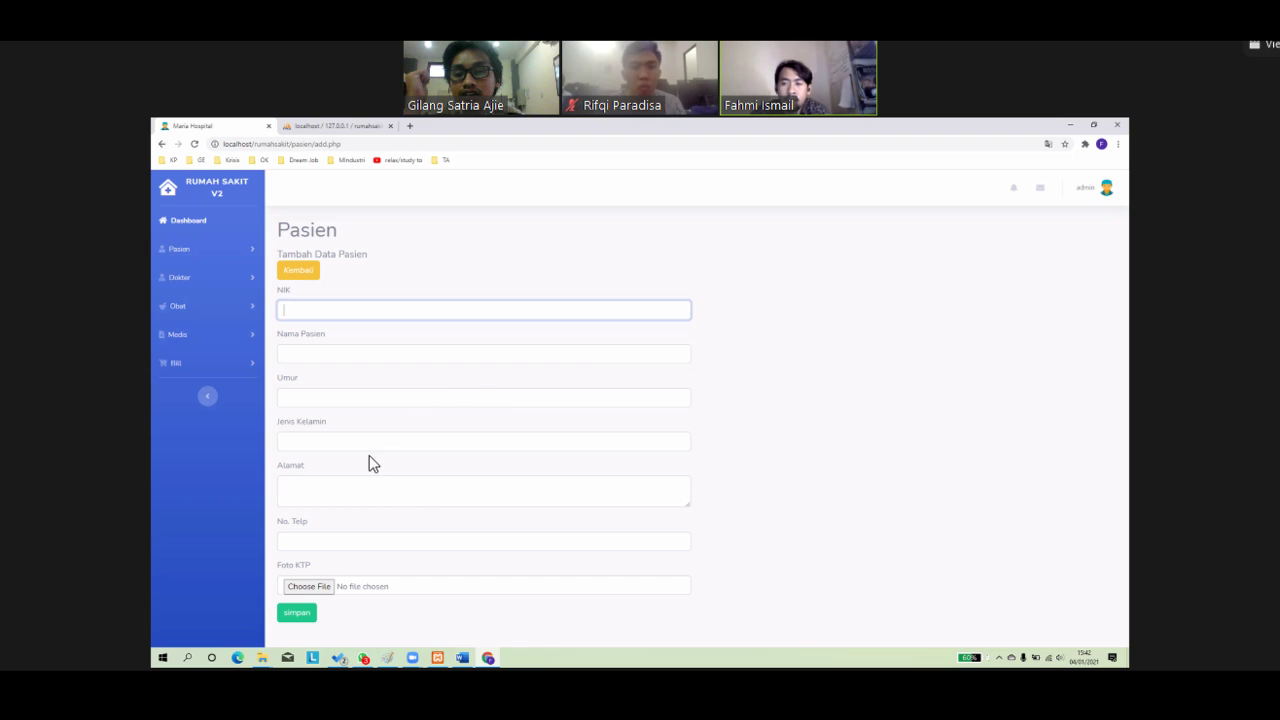
left_click(180, 262)
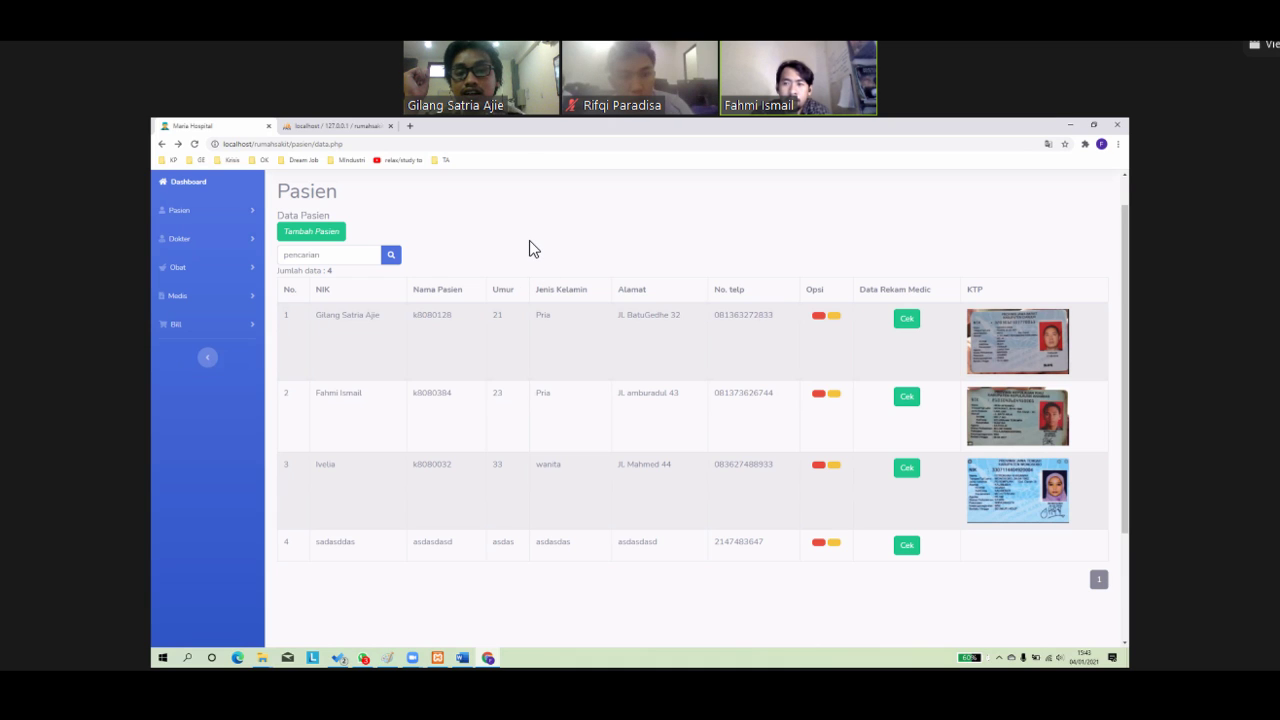
left_click(834, 318)
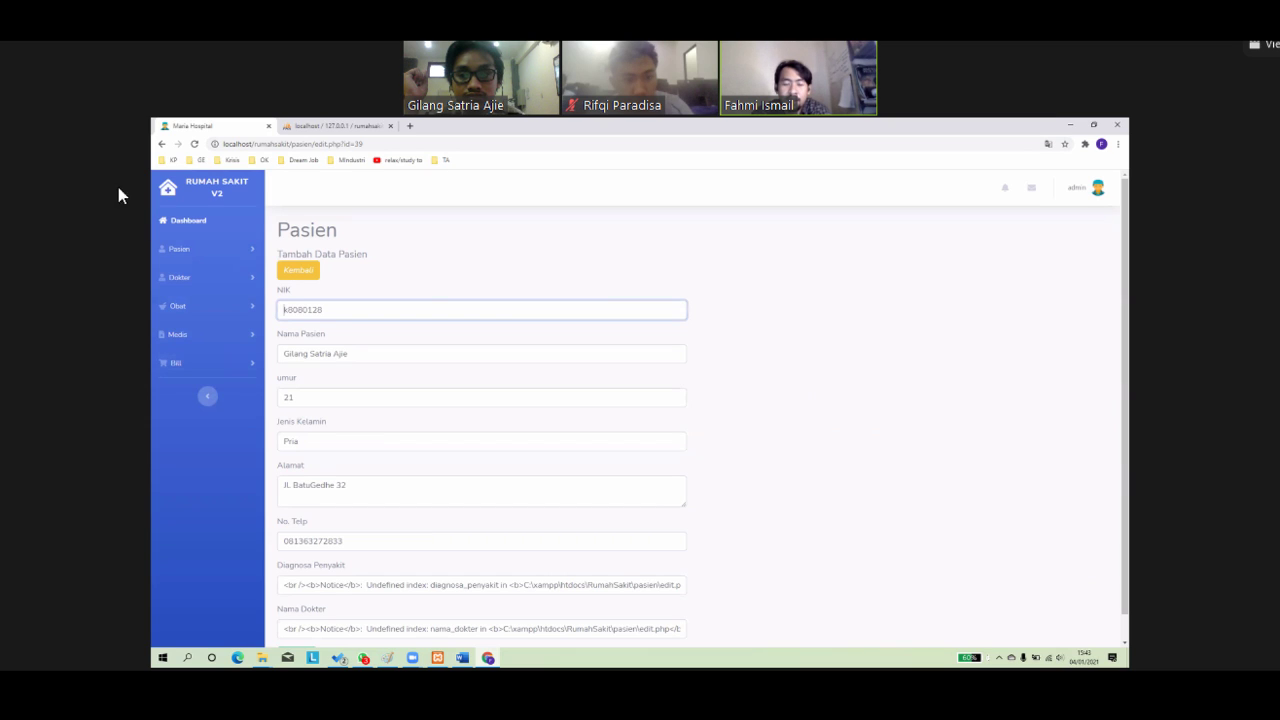
left_click(163, 148)
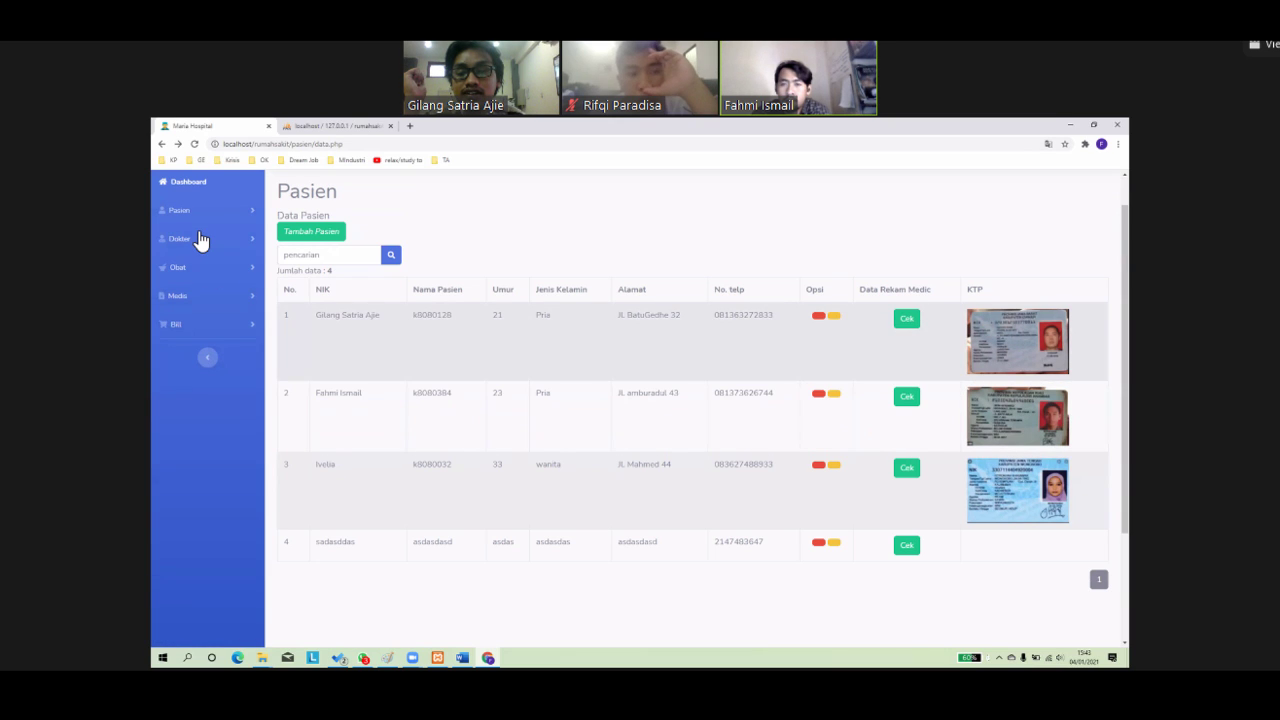
Step: View the doctor data list and the Generic medicine list
left_click(250, 246)
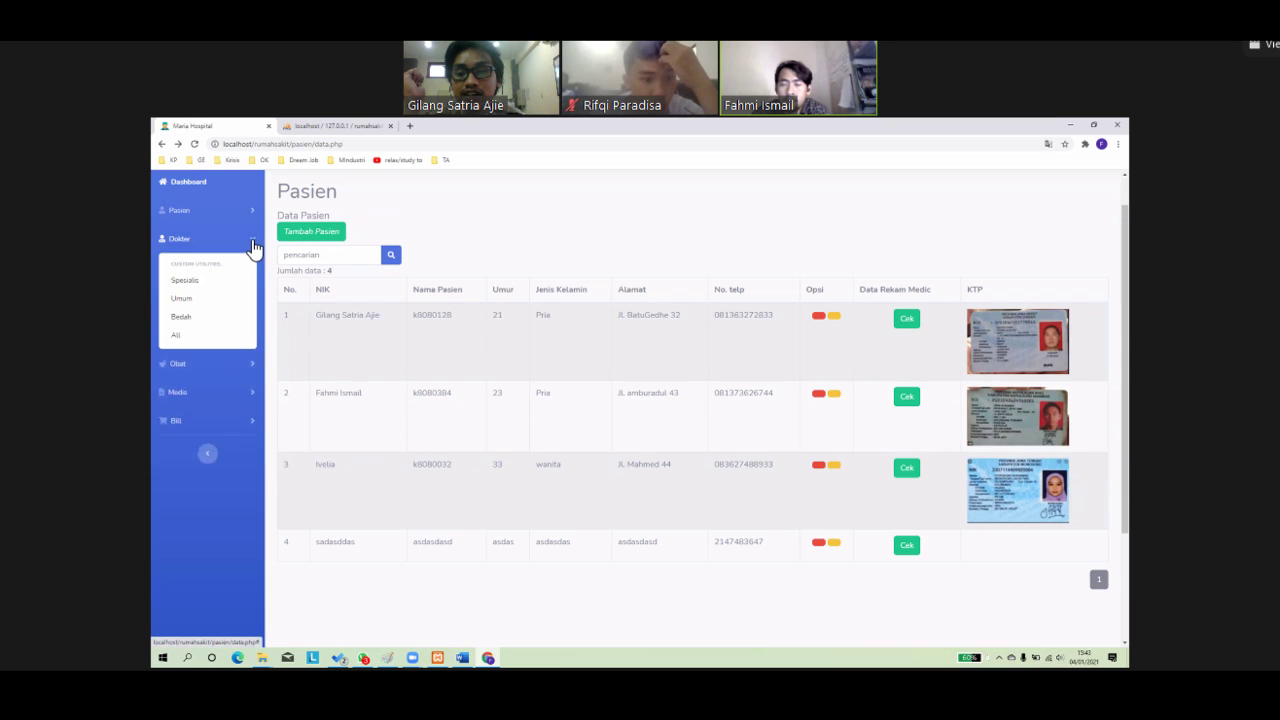
left_click(183, 338)
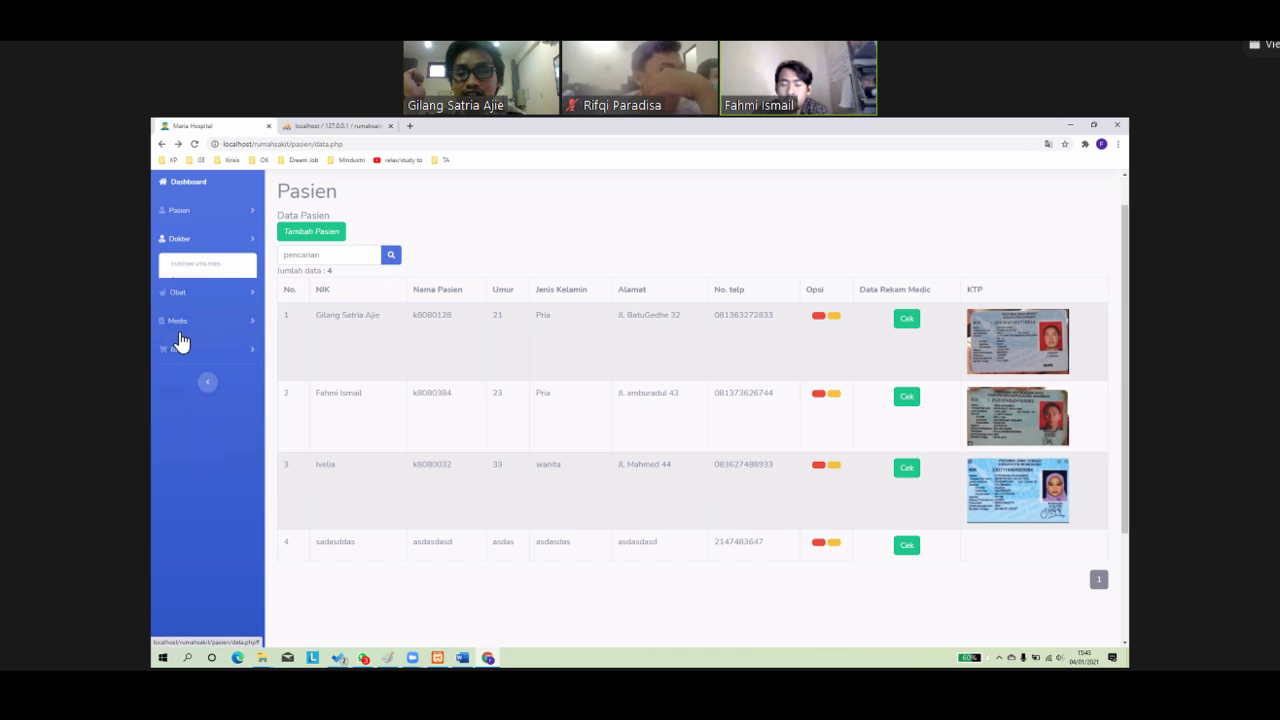
left_click(185, 250)
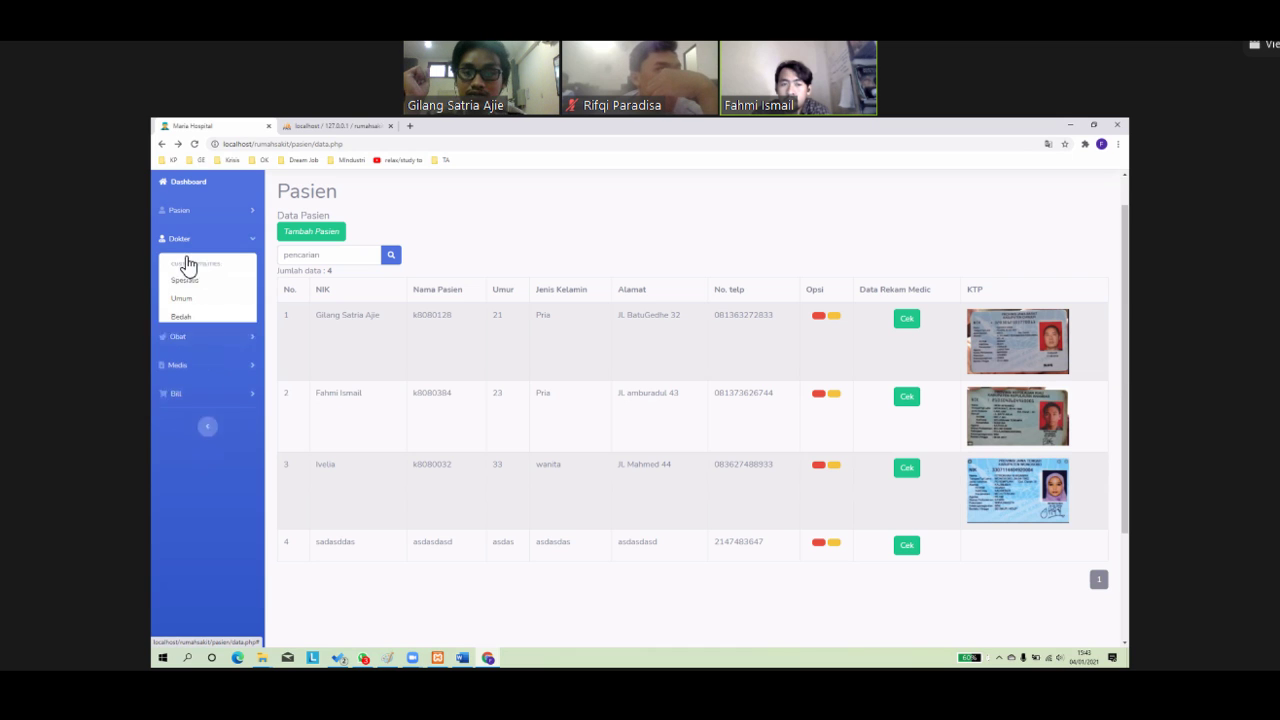
left_click(196, 317)
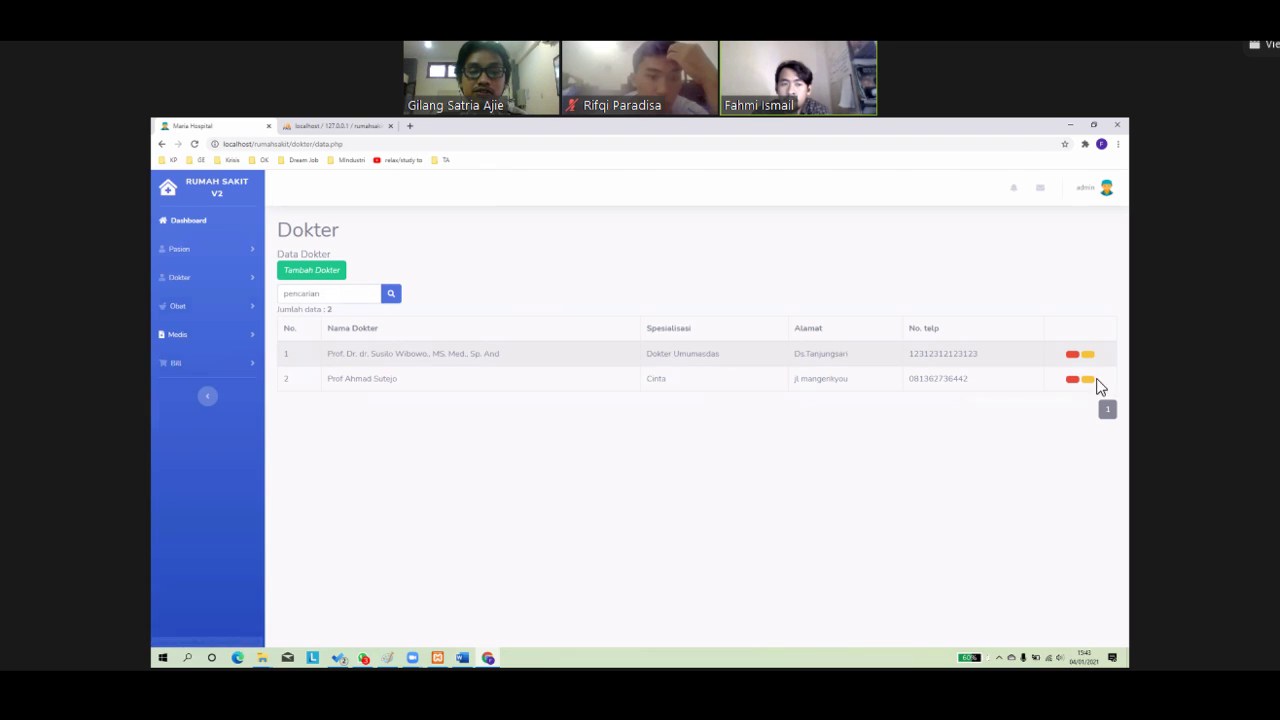
left_click(195, 308)
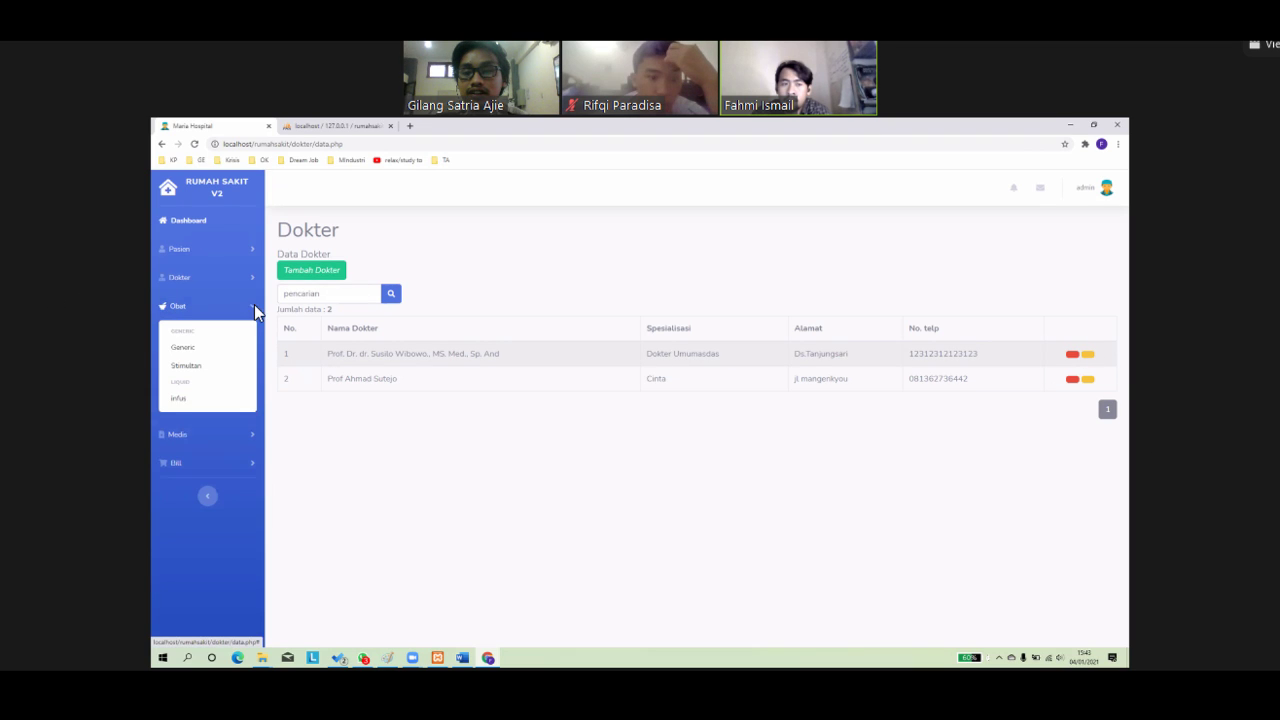
left_click(184, 352)
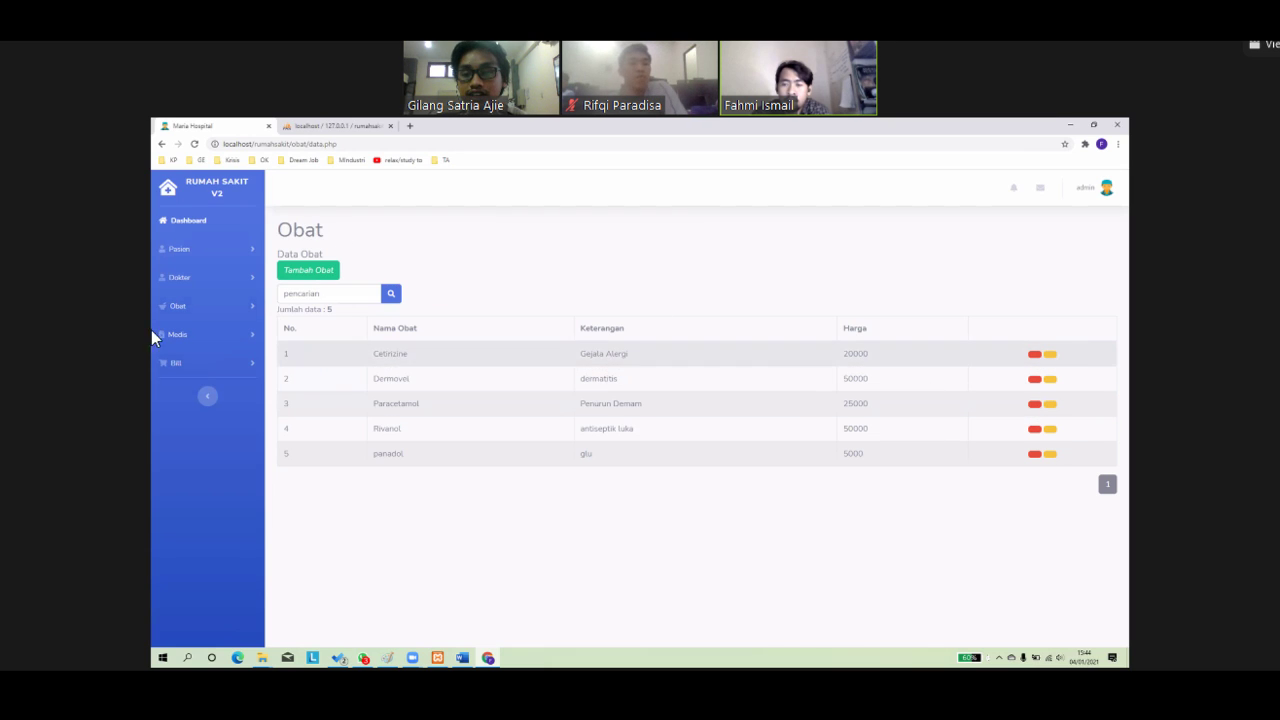
Step: Start a new outpatient (Rawat Jalan) entry and set its date to 05/01/2021
left_click(200, 338)
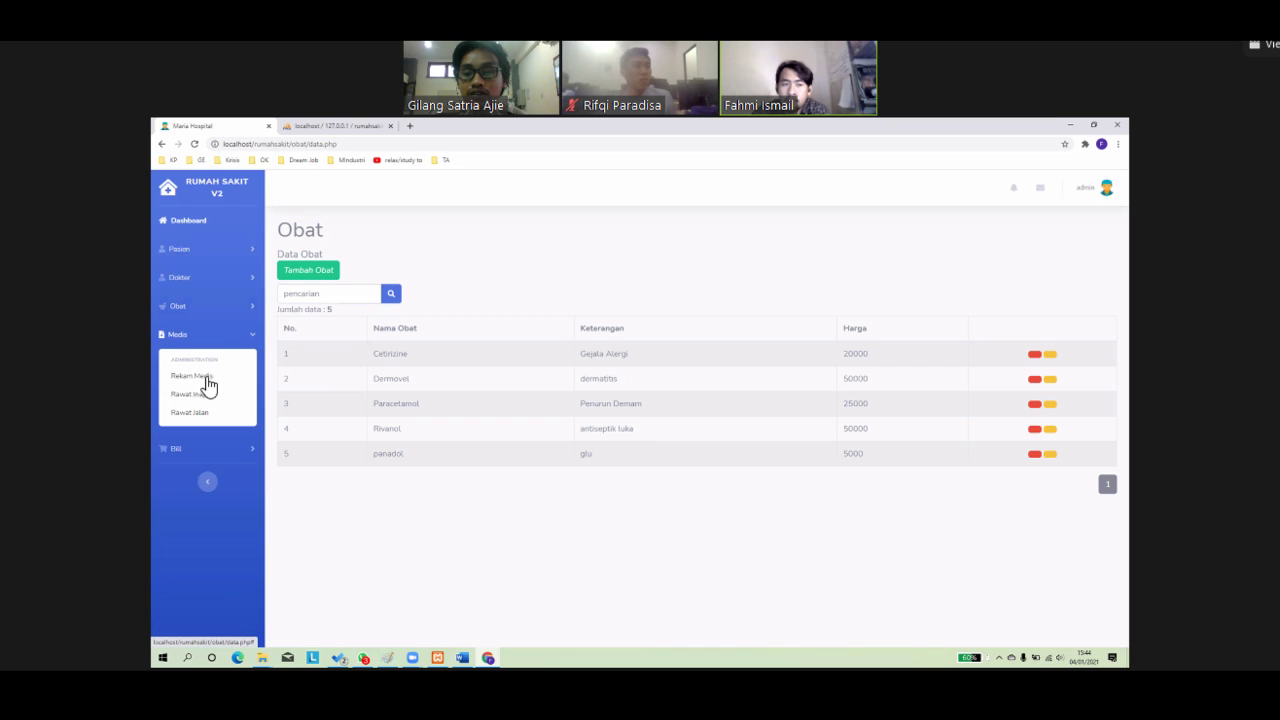
left_click(205, 415)
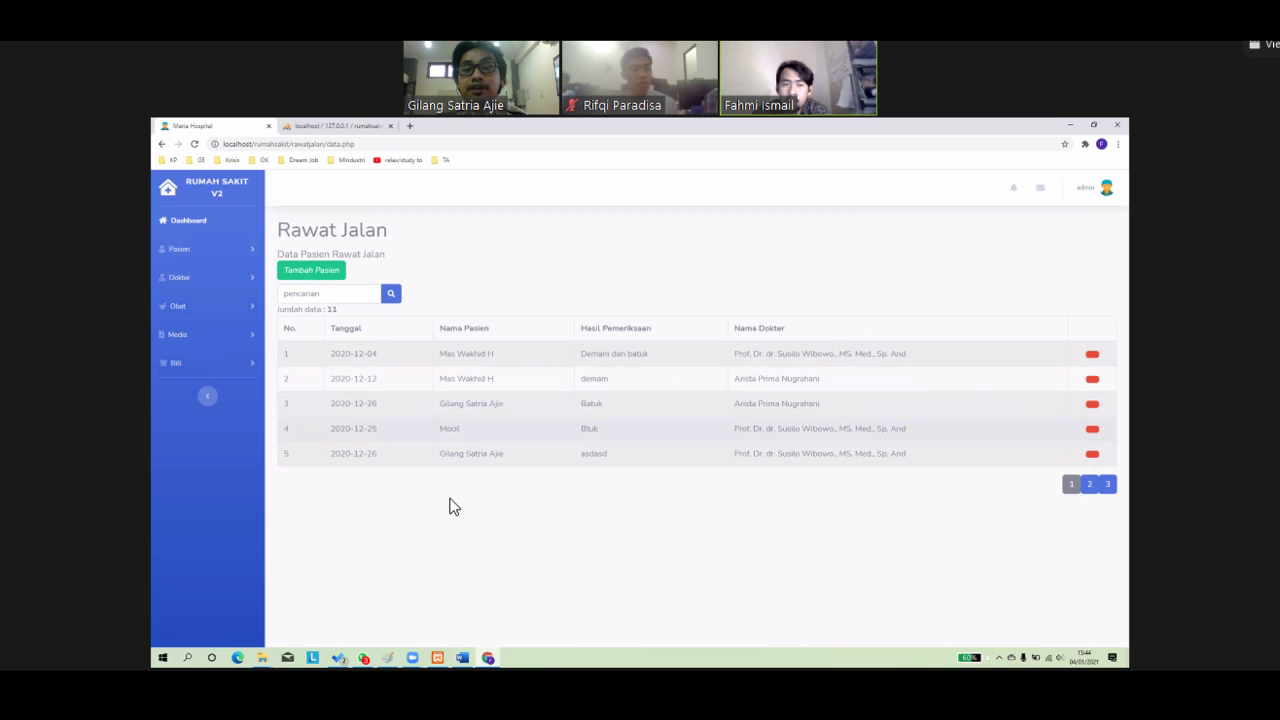
left_click(316, 273)
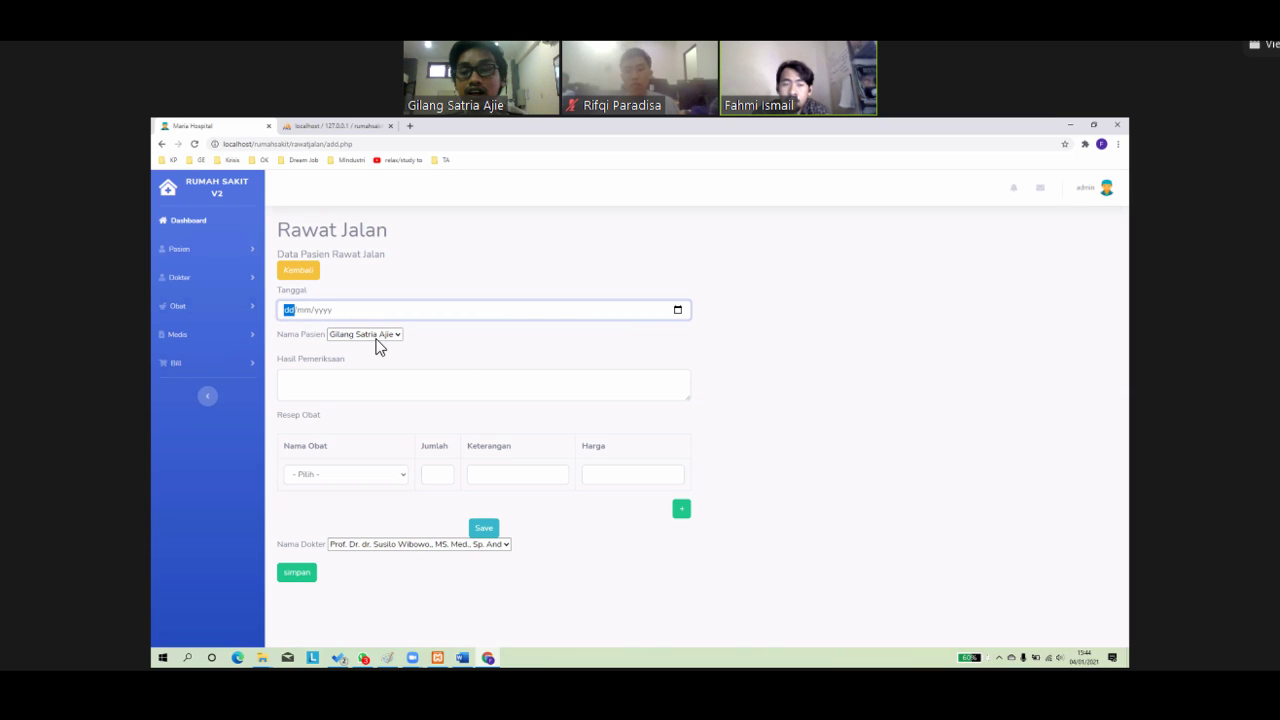
key("alt+Down")
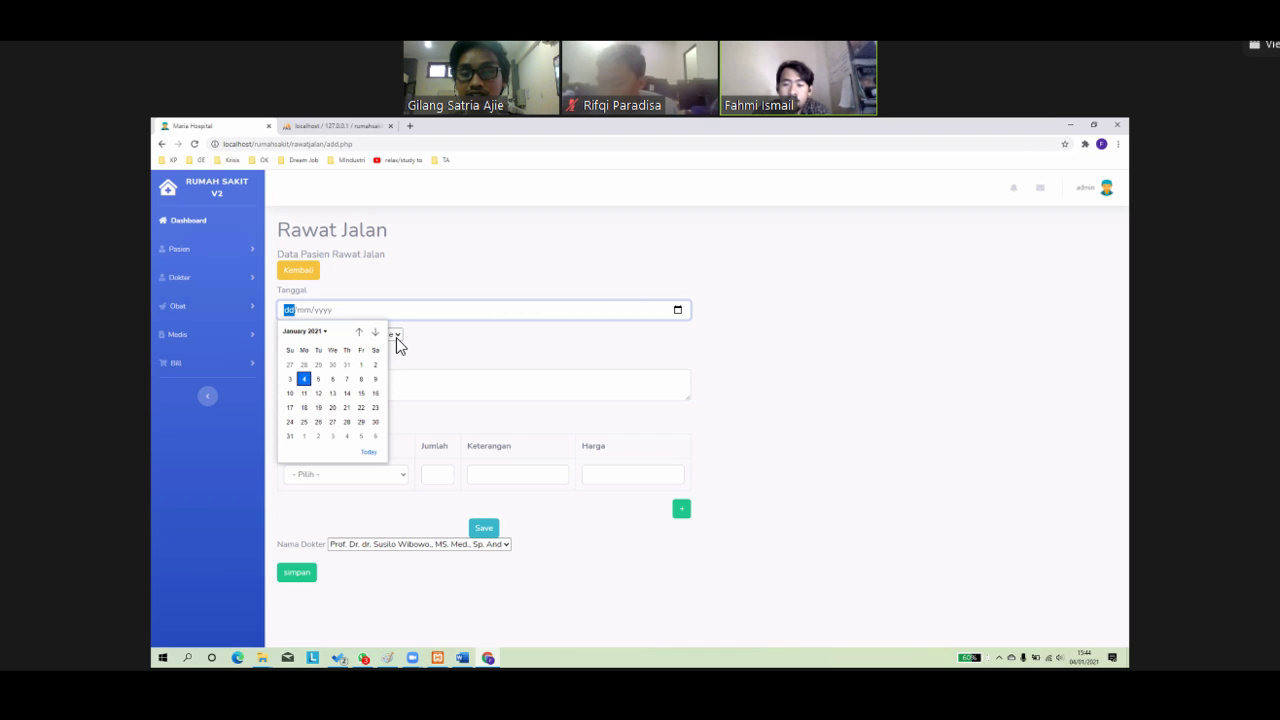
key("Right")
key("Return")
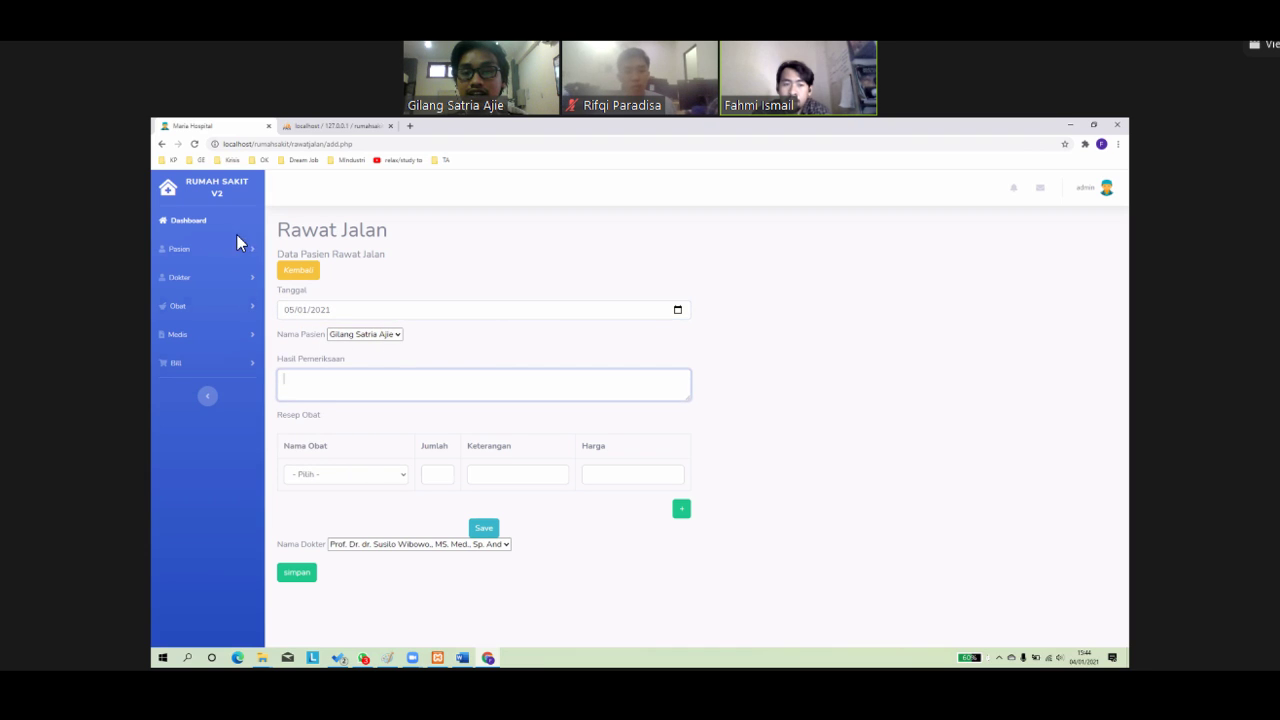
Step: Choose the patient in the Nama Pasien field and place the cursor in the Hasil Pemeriksaan field
left_click(393, 336)
left_click(360, 374)
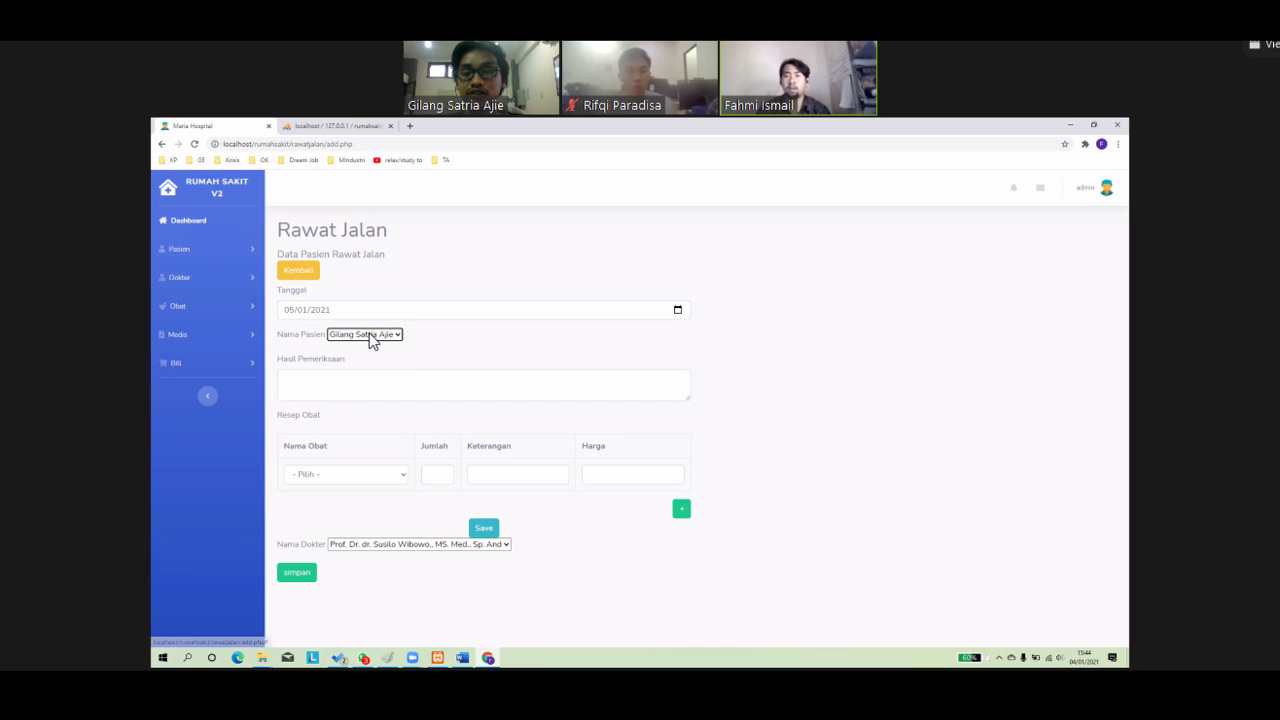
left_click(370, 336)
left_click(357, 378)
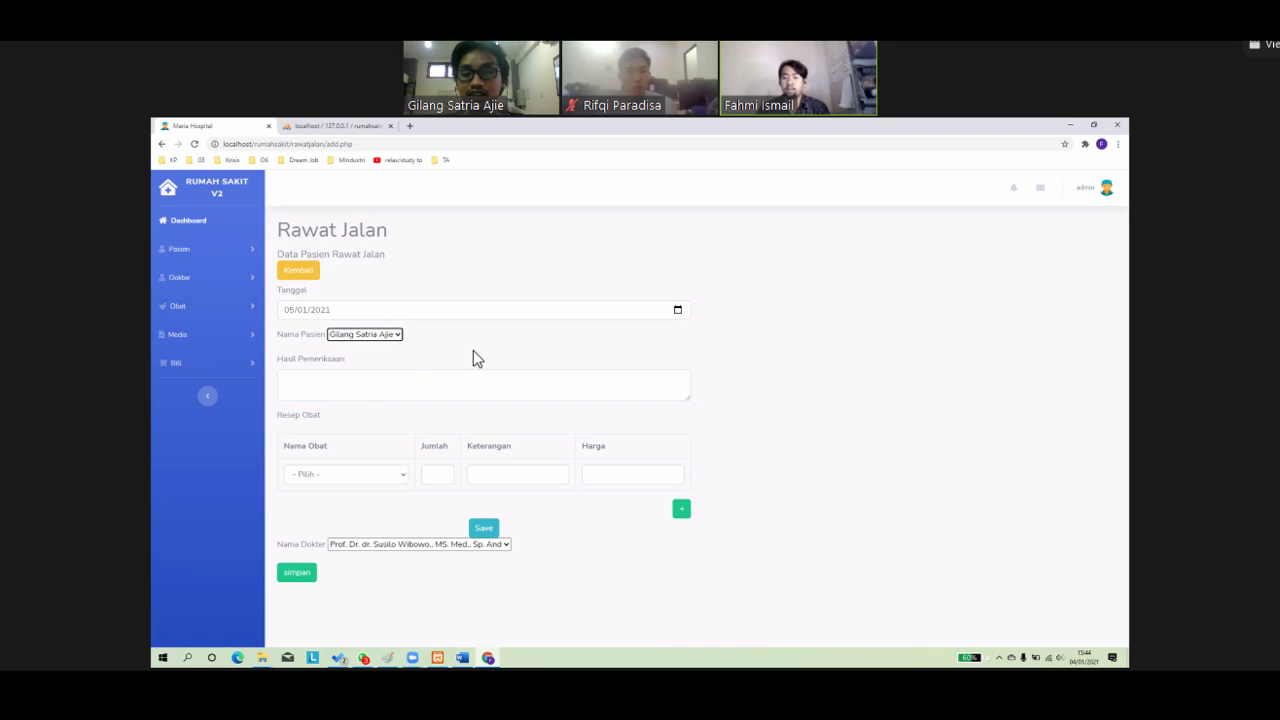
left_click(359, 397)
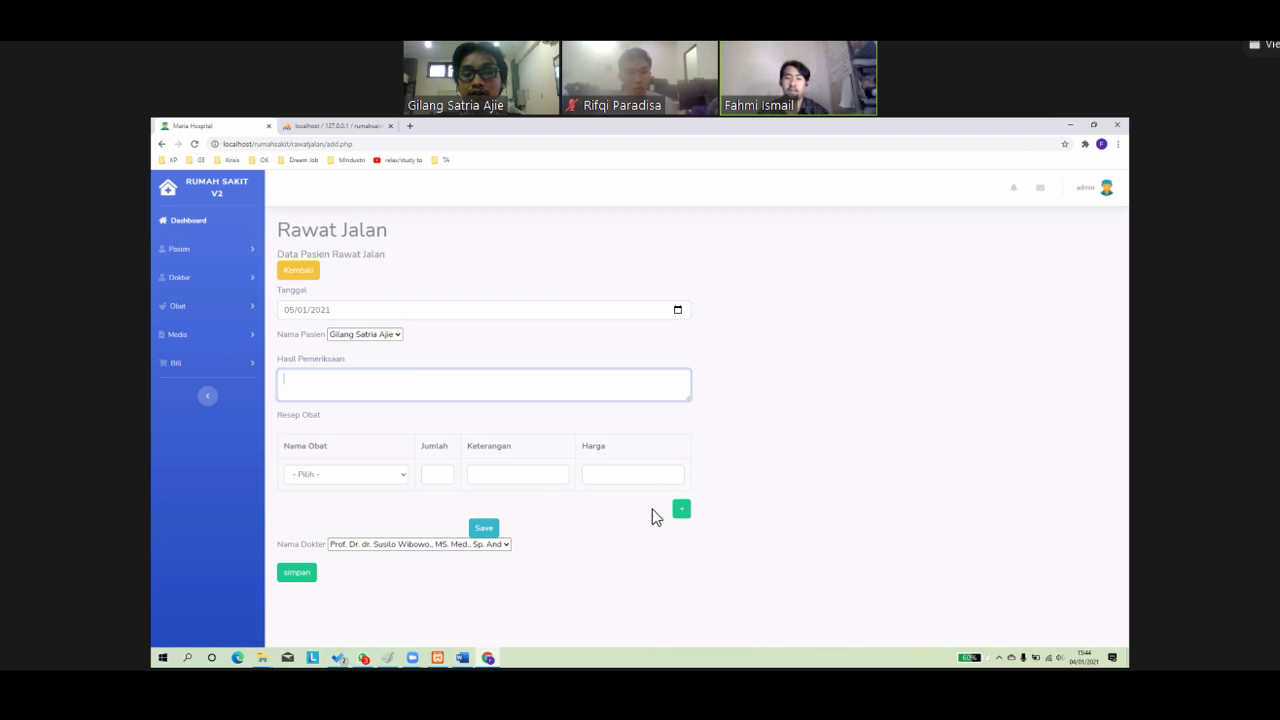
Step: Add two more rows to the Resep Obat prescription table and choose Cetirizine in the first row
left_click(682, 515)
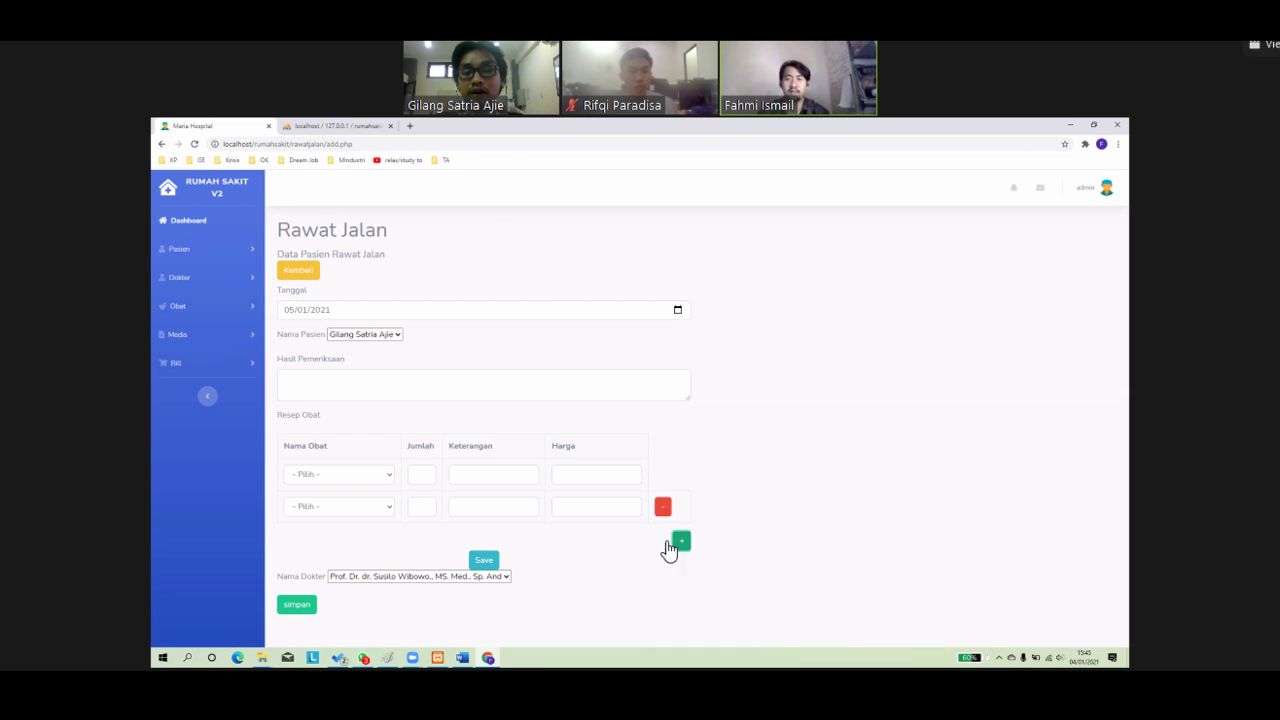
left_click(675, 543)
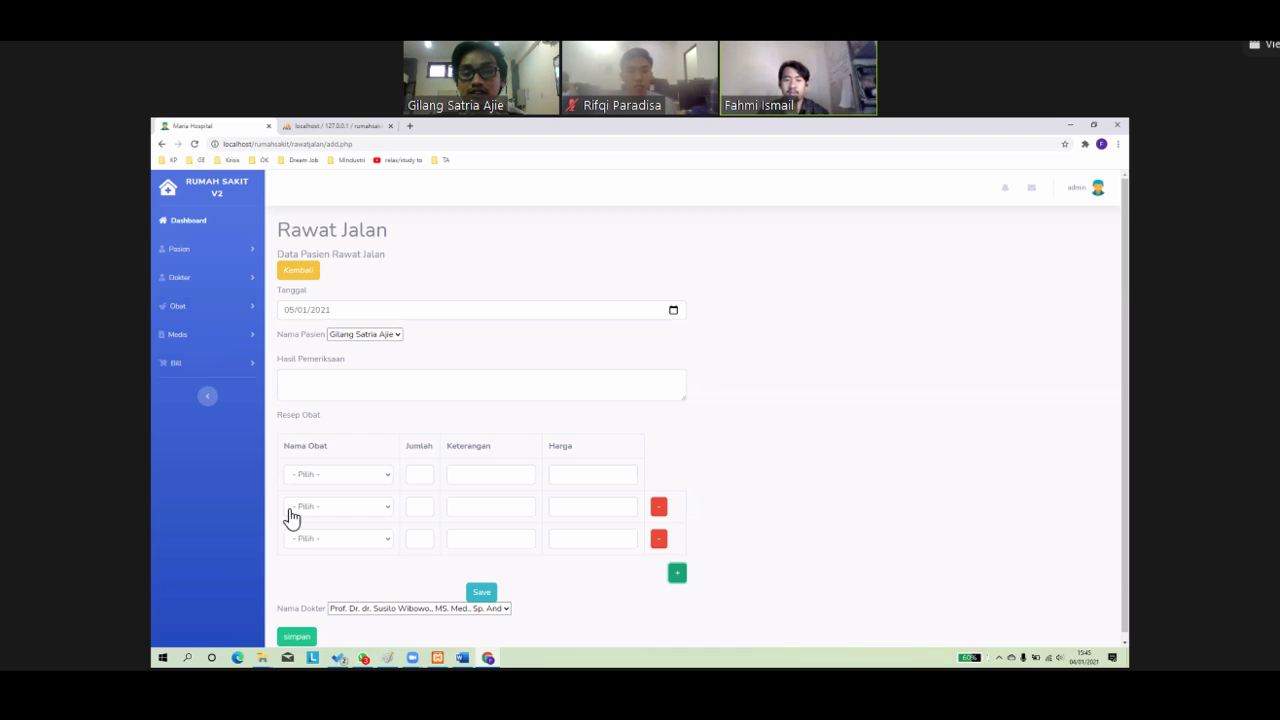
left_click(389, 478)
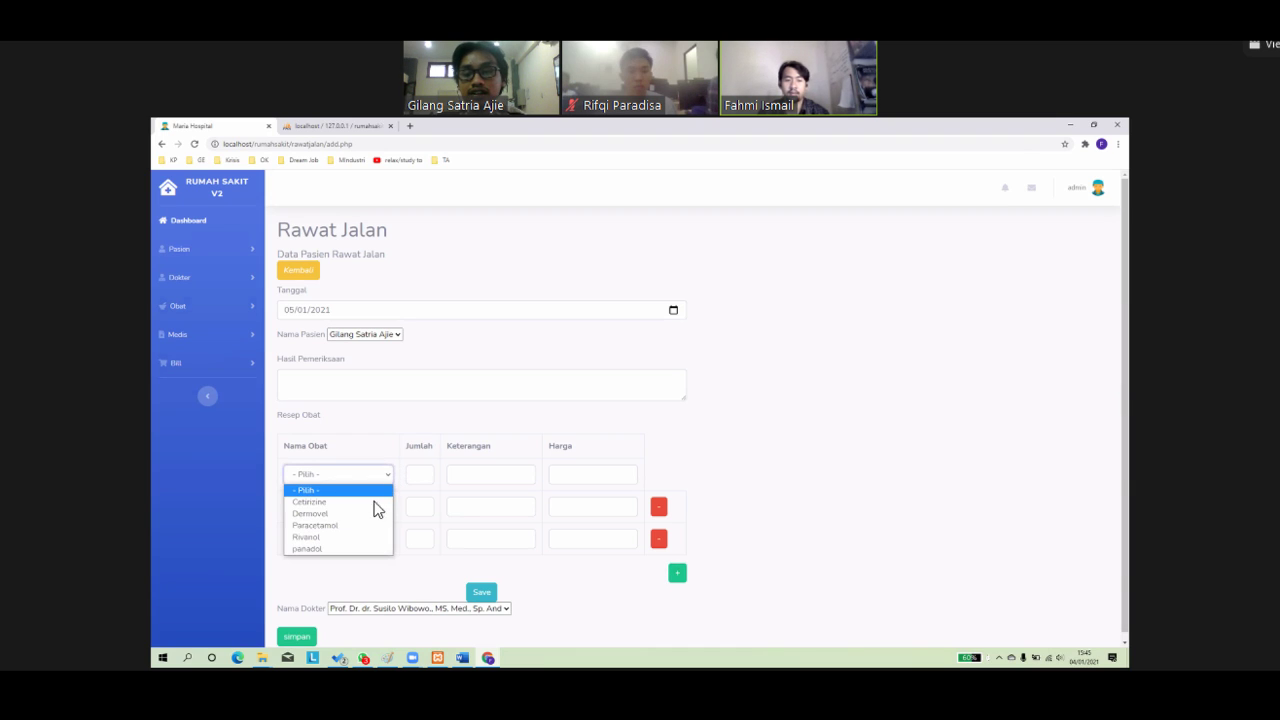
left_click(317, 505)
Step: Set Cetirizine as the medicine in the first Resep Obat row and give it a Jumlah of 4
left_click(317, 510)
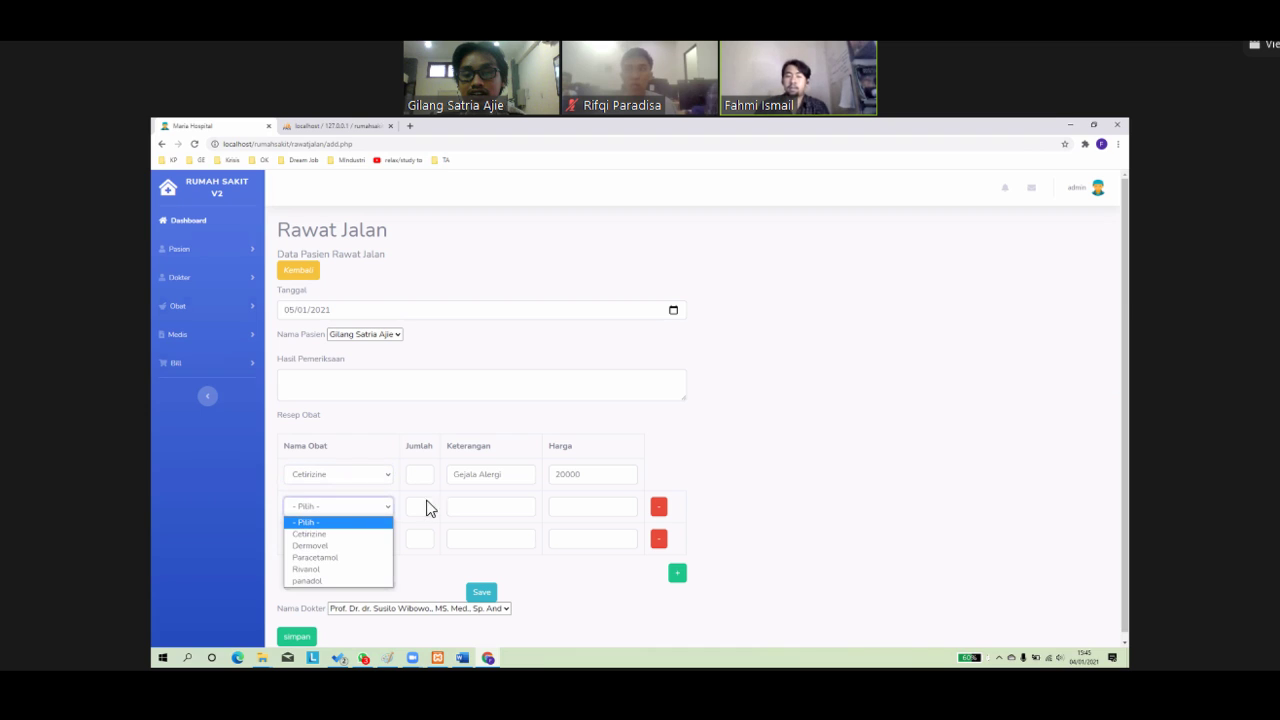
left_click(503, 455)
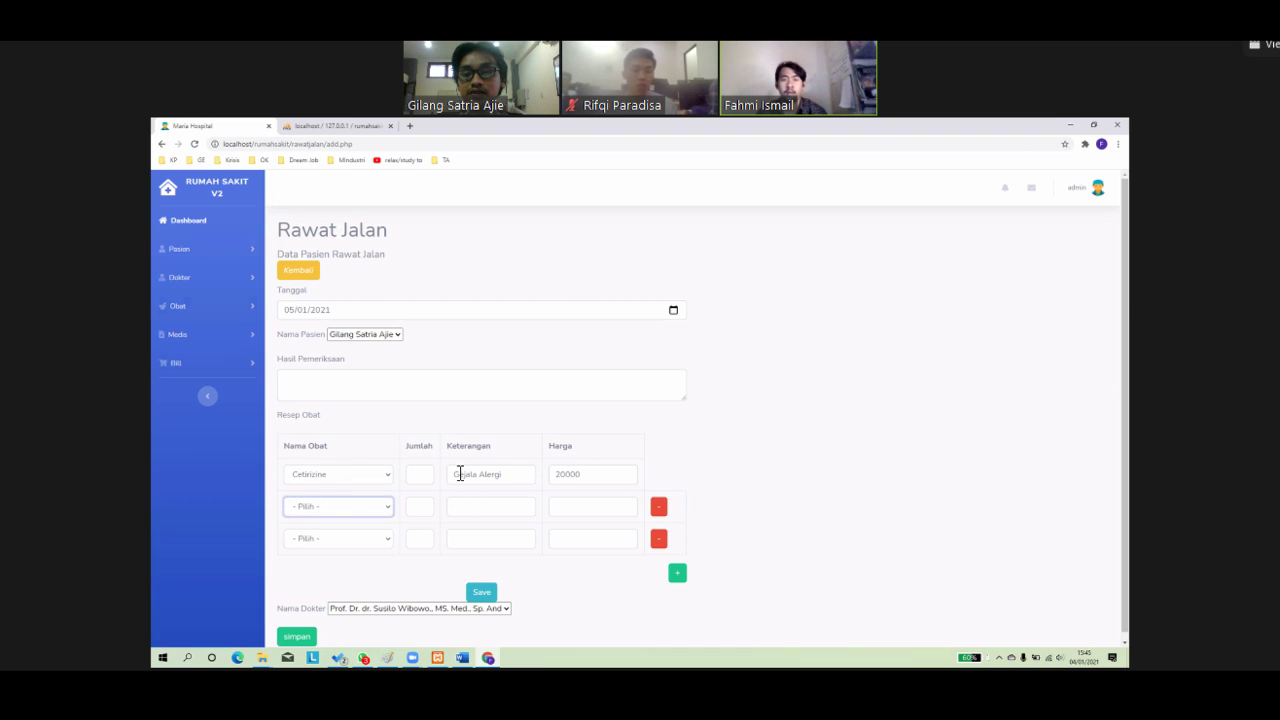
key("space")
key("Escape")
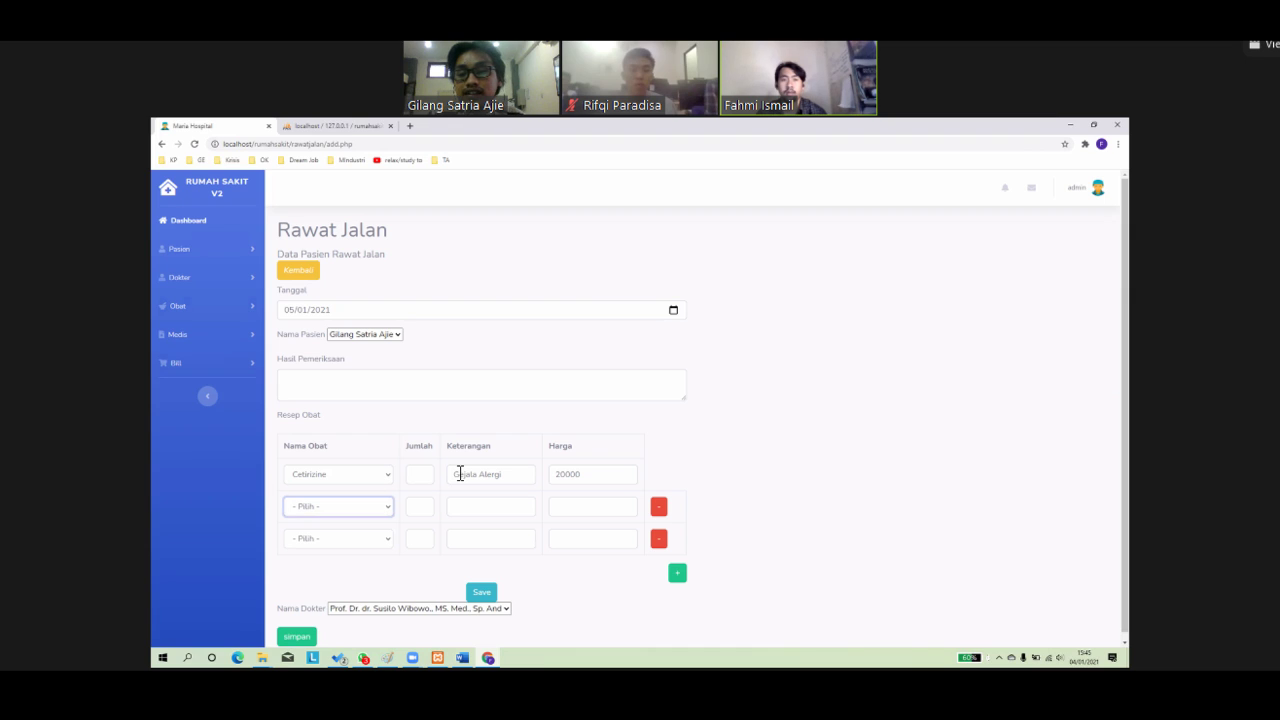
key("shift+Tab")
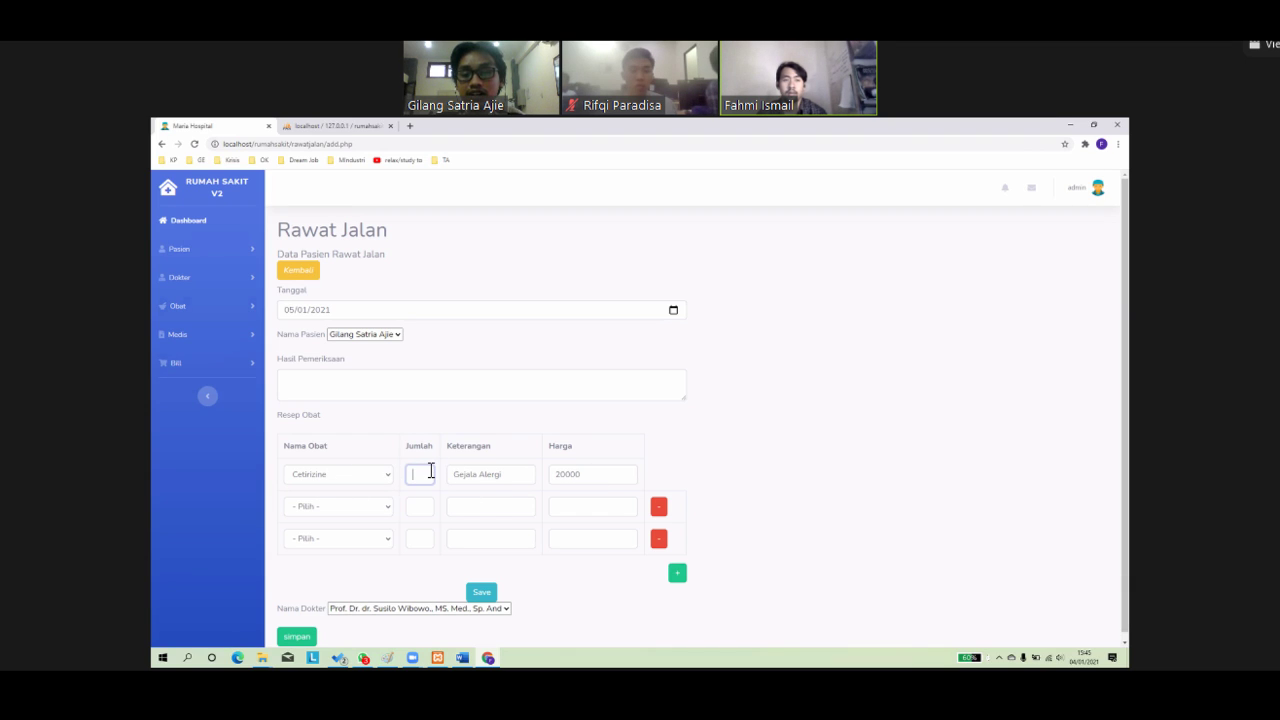
type("4")
Step: View the payment bill of the first outpatient in the Kasir list, cancel printing, and give up remote control of the shared screen
left_click(206, 345)
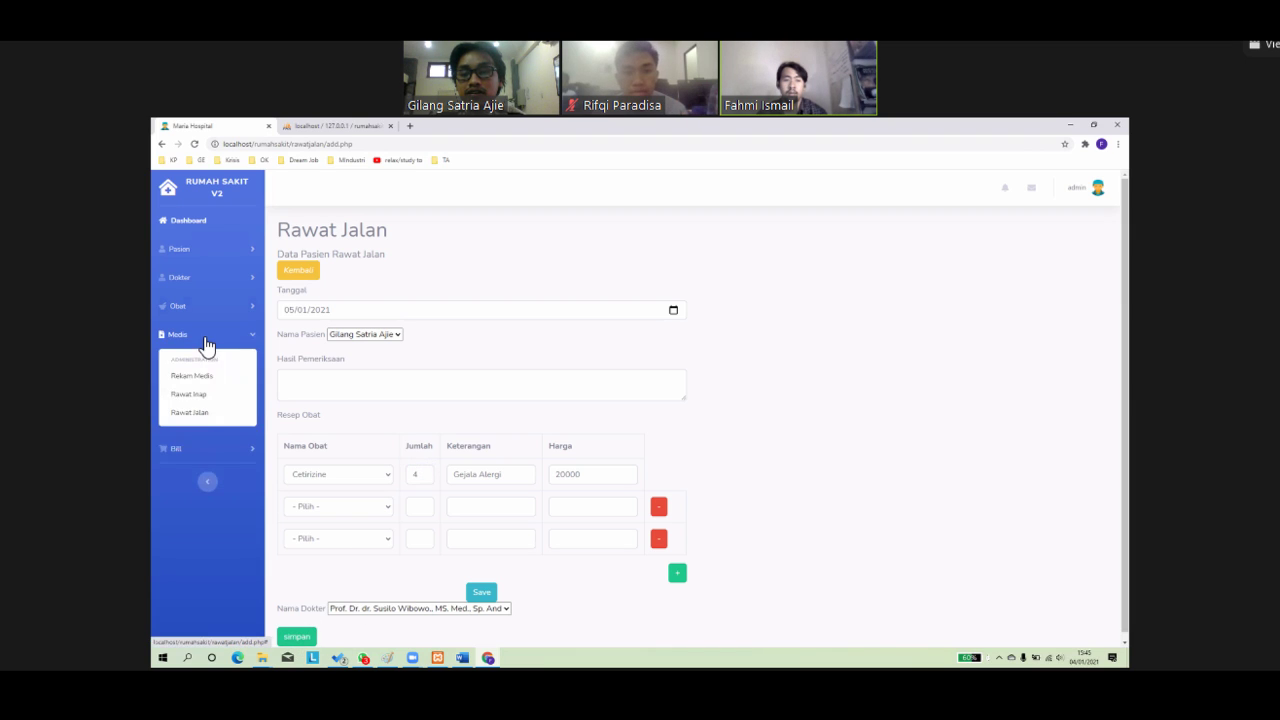
left_click(204, 452)
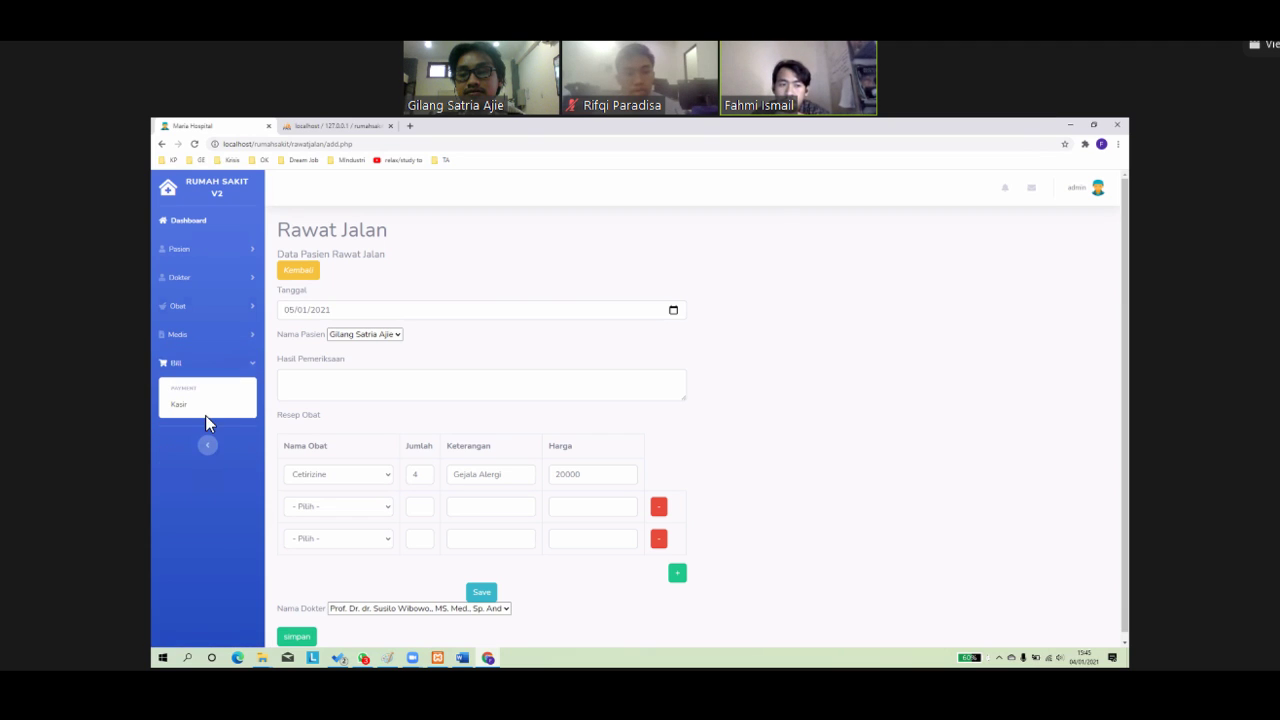
left_click(258, 404)
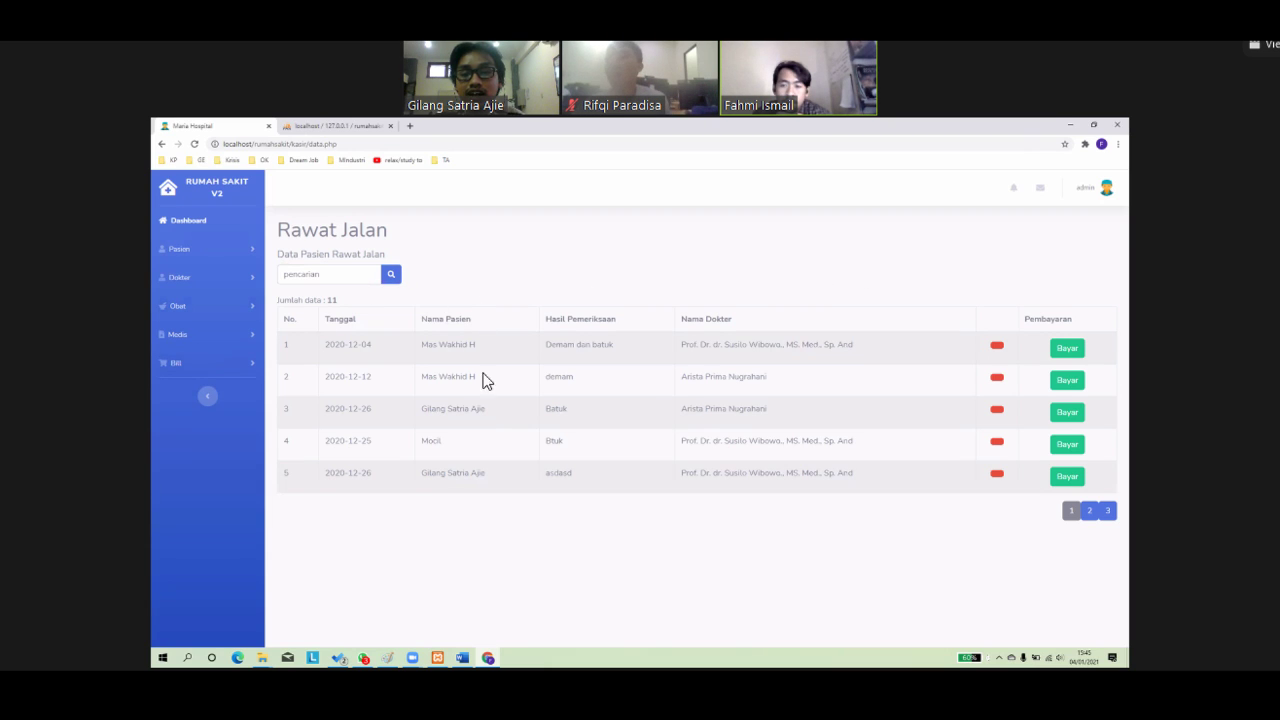
left_click(1067, 349)
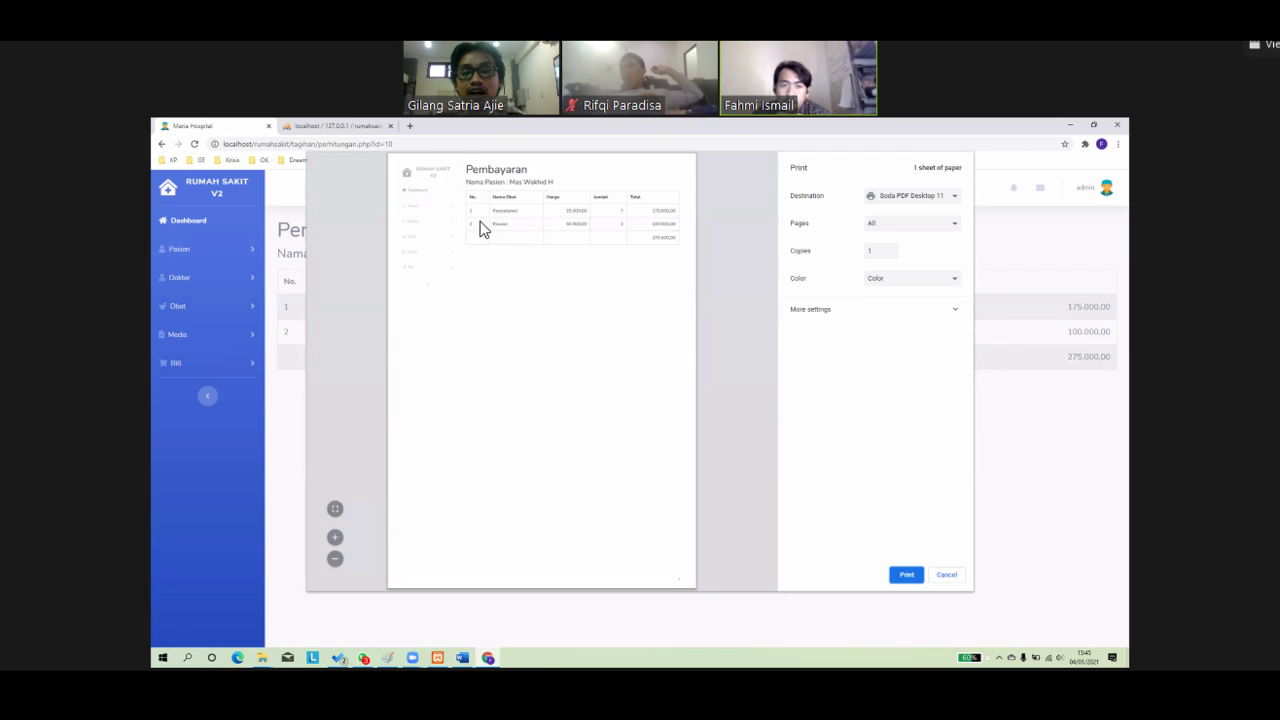
left_click(946, 578)
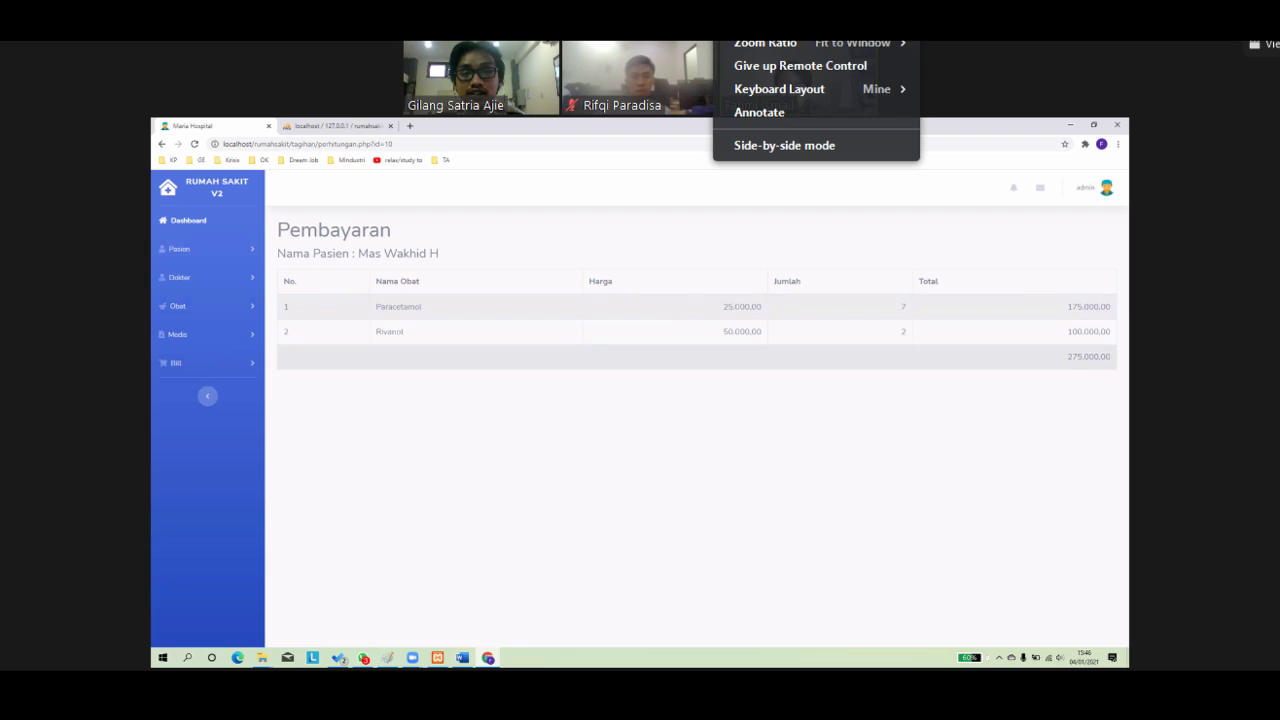
left_click(759, 71)
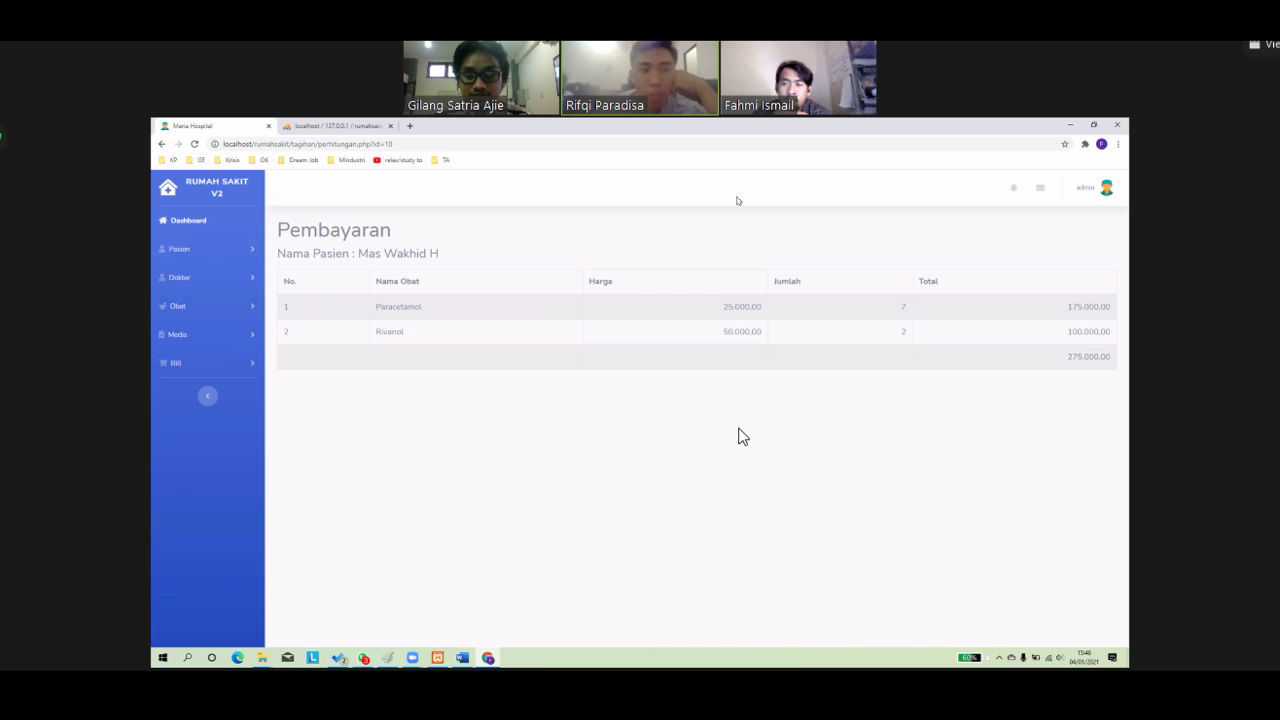
Step: View the Generic medicine list and log out of the admin account
left_click(193, 310)
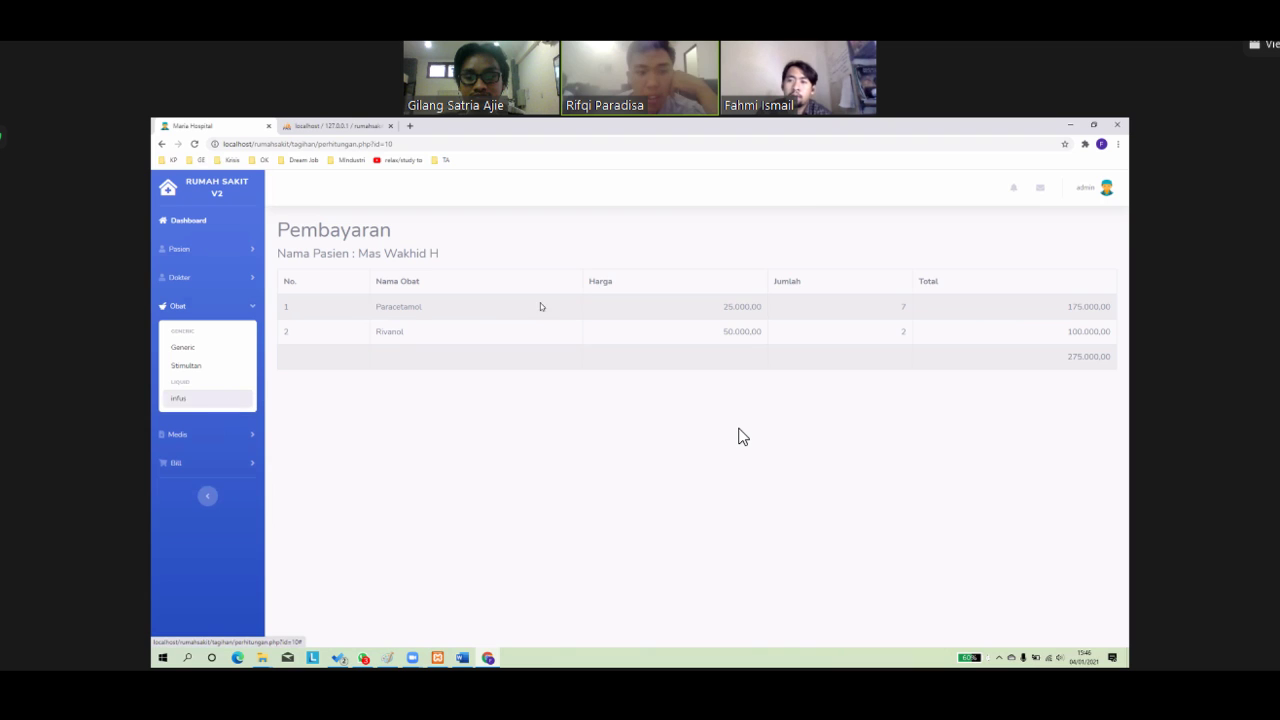
left_click(211, 350)
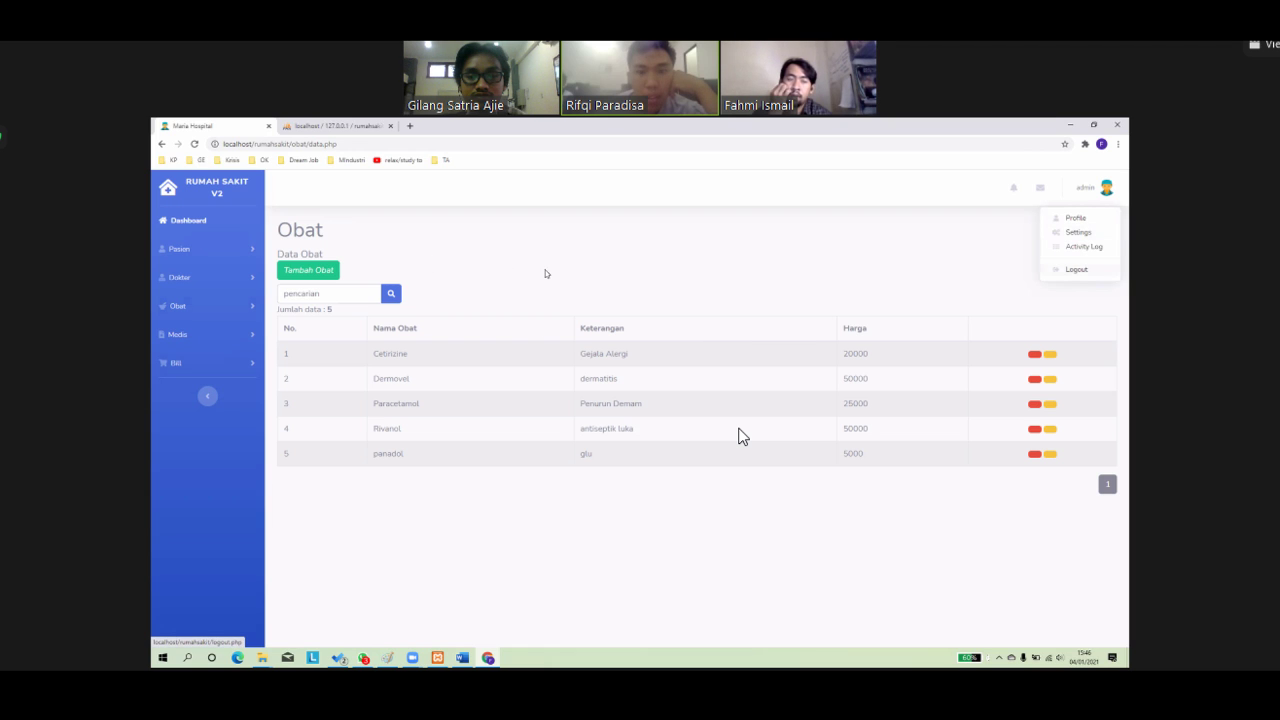
left_click(1076, 269)
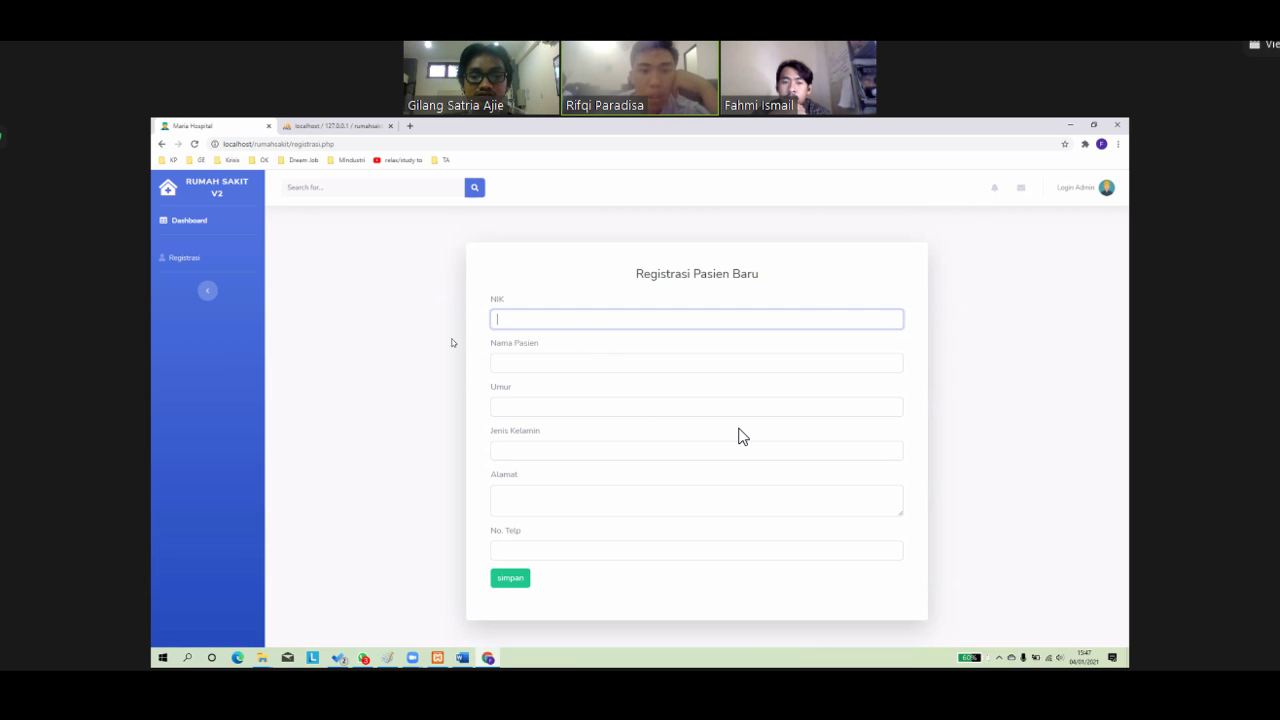
Step: Switch to phpMyAdmin and view the tb_user and tb_pasien tables of the rumahsakit database
left_click(332, 127)
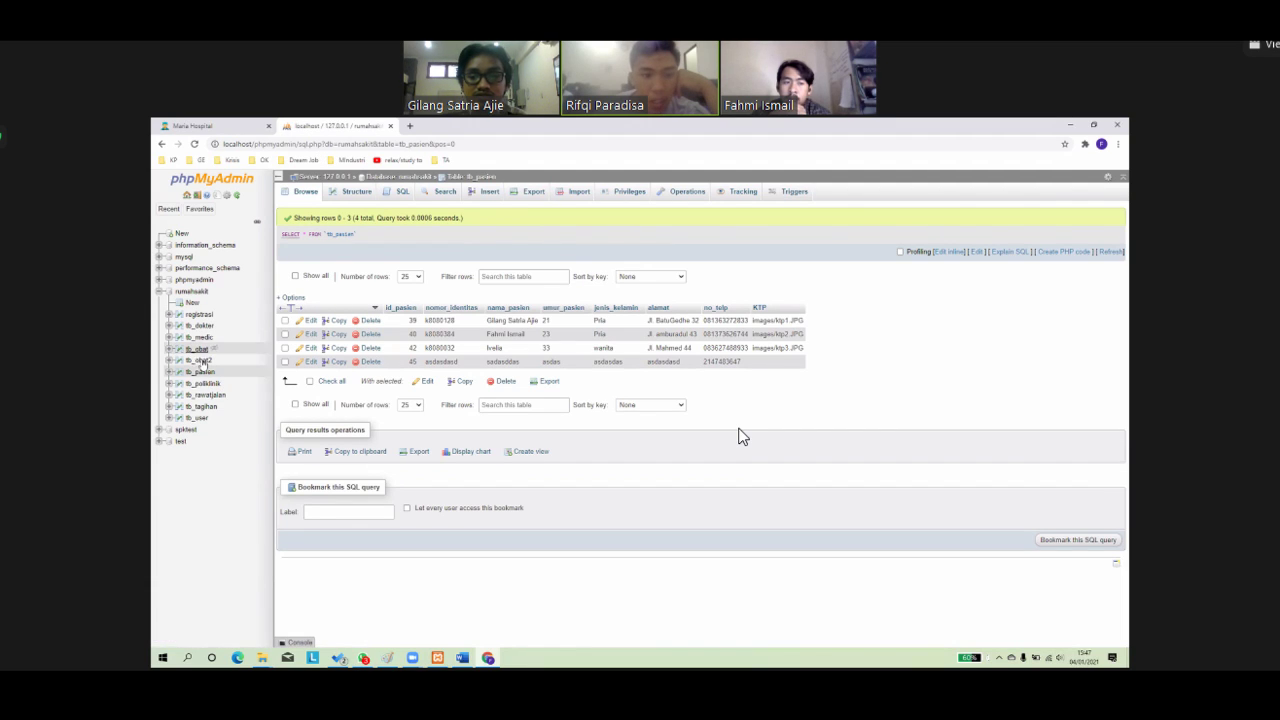
left_click(203, 420)
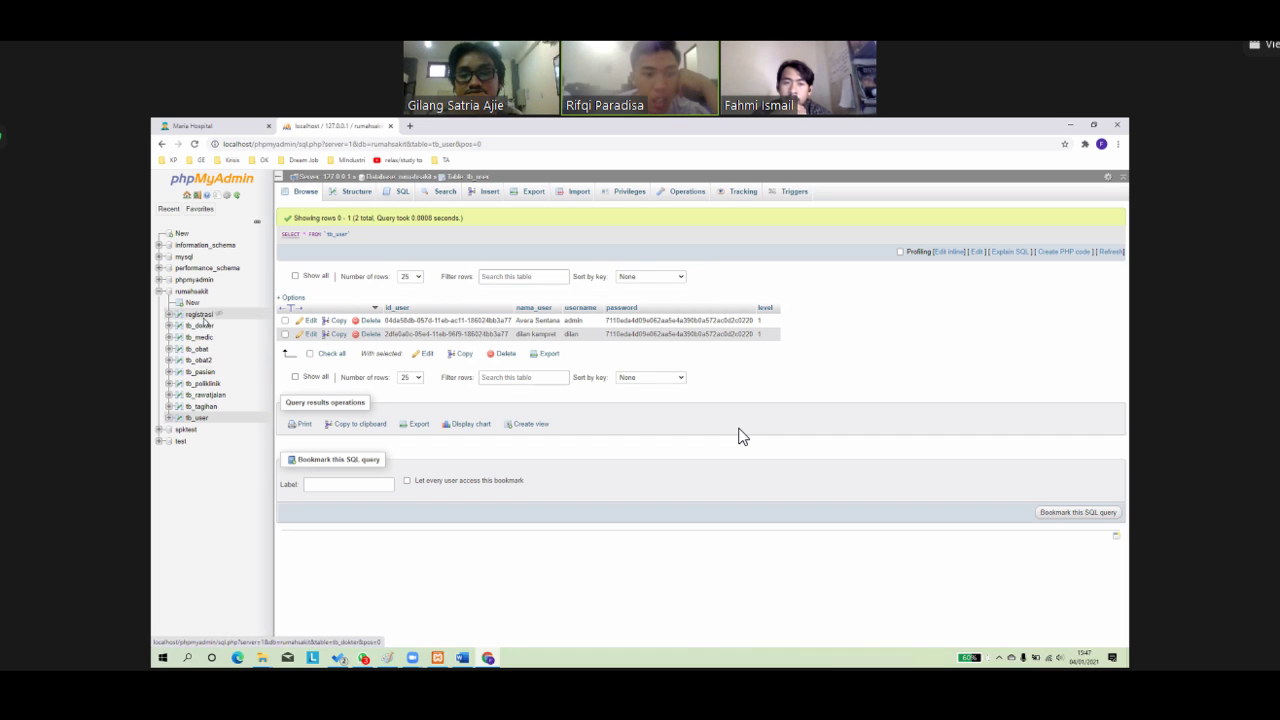
left_click(202, 372)
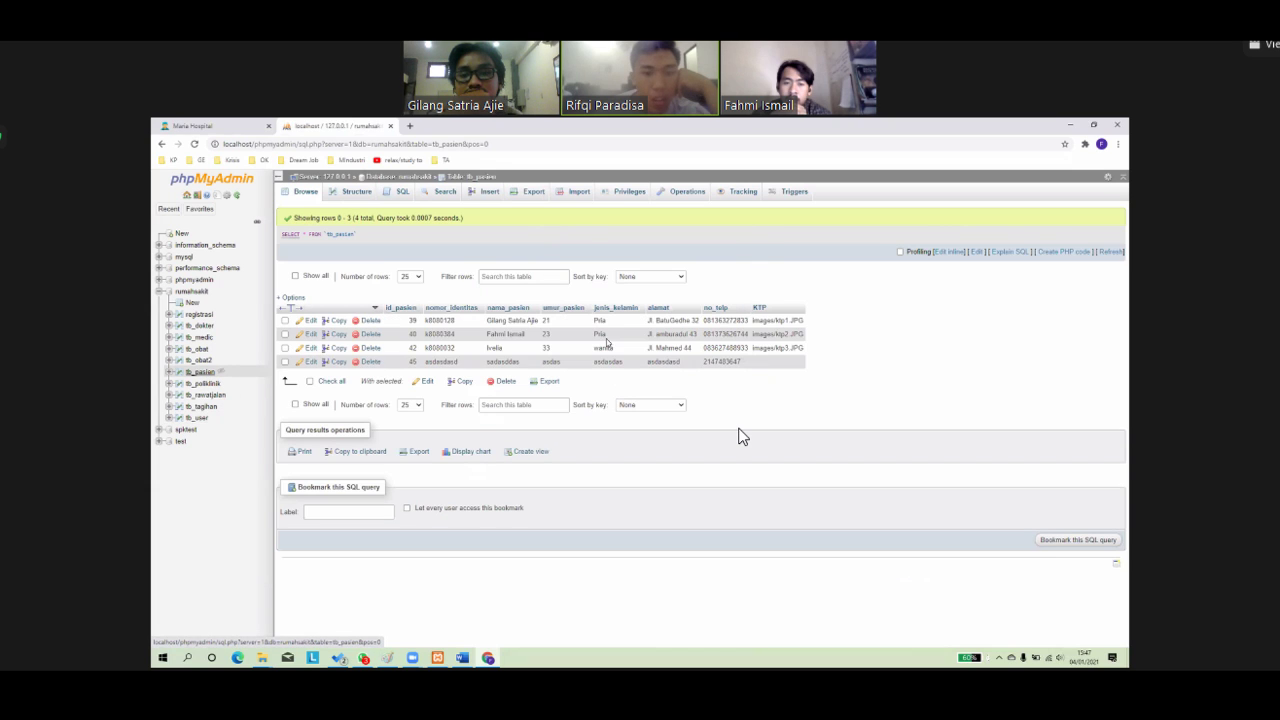
Step: Return to the hospital site and log in on the Admin Login Page with the second suggested username and the account password
left_click(222, 127)
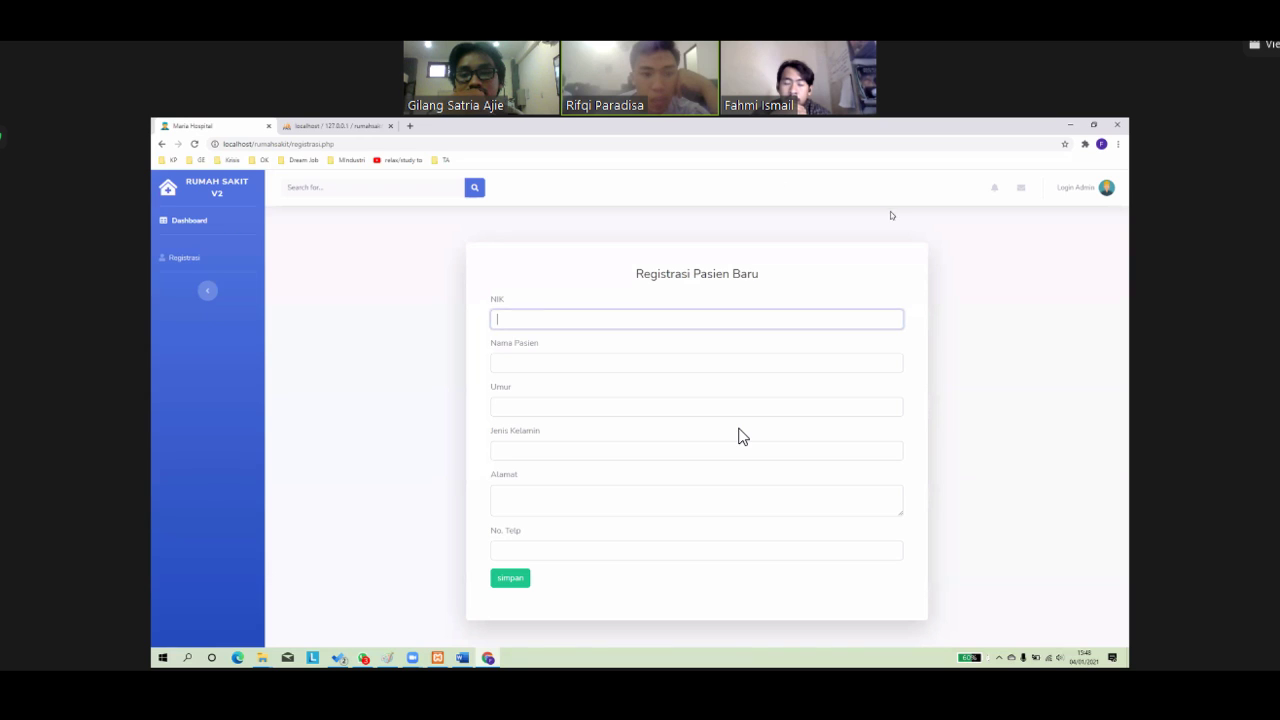
left_click(1078, 207)
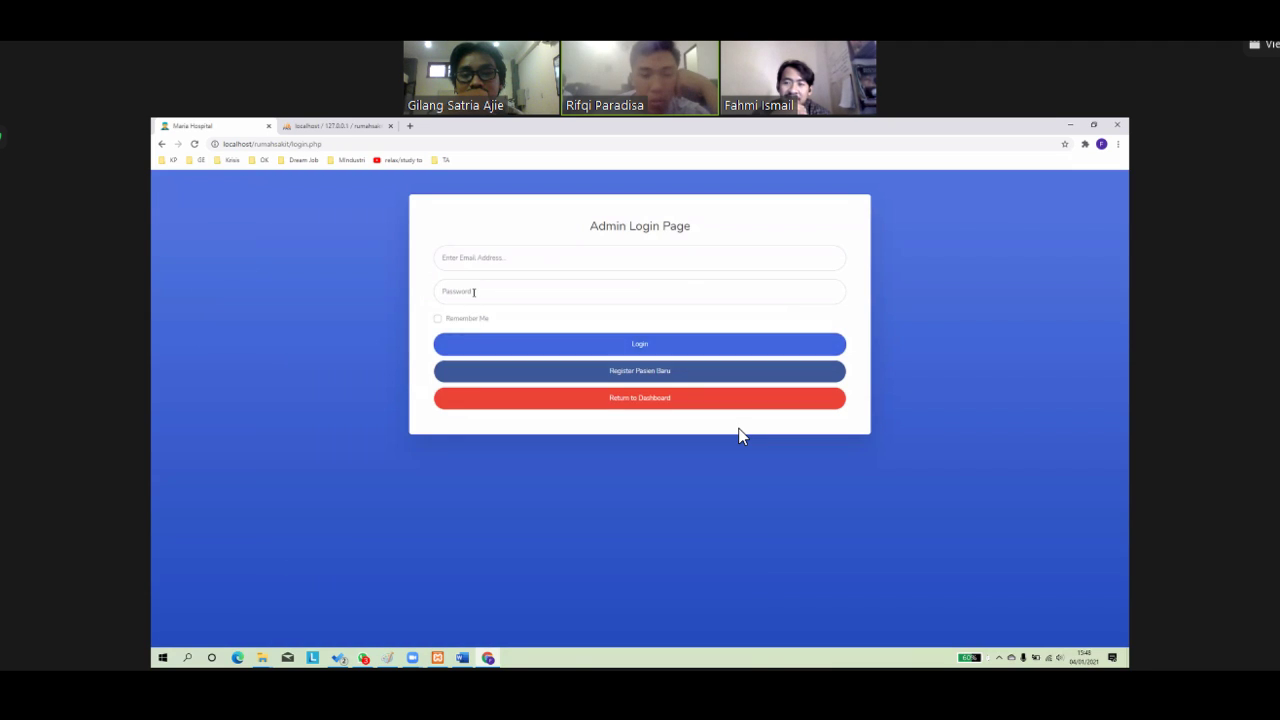
left_click(476, 259)
key("Down")
key("Down")
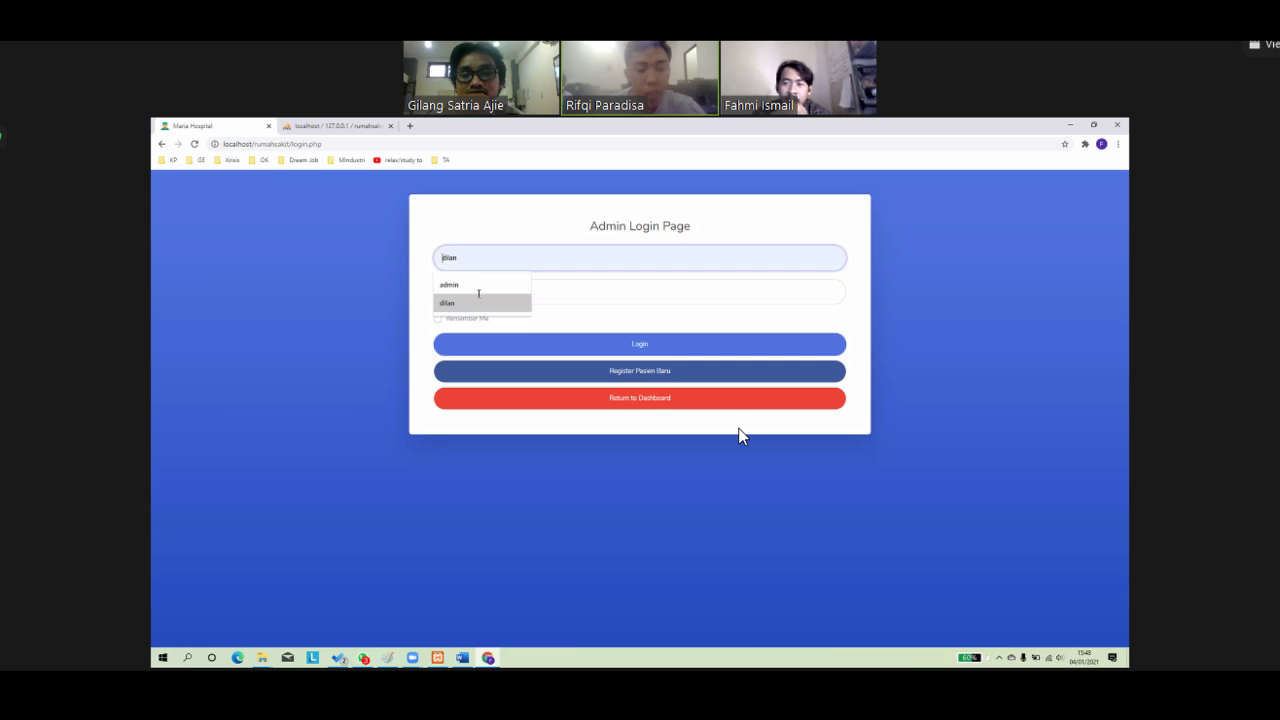
key("Return")
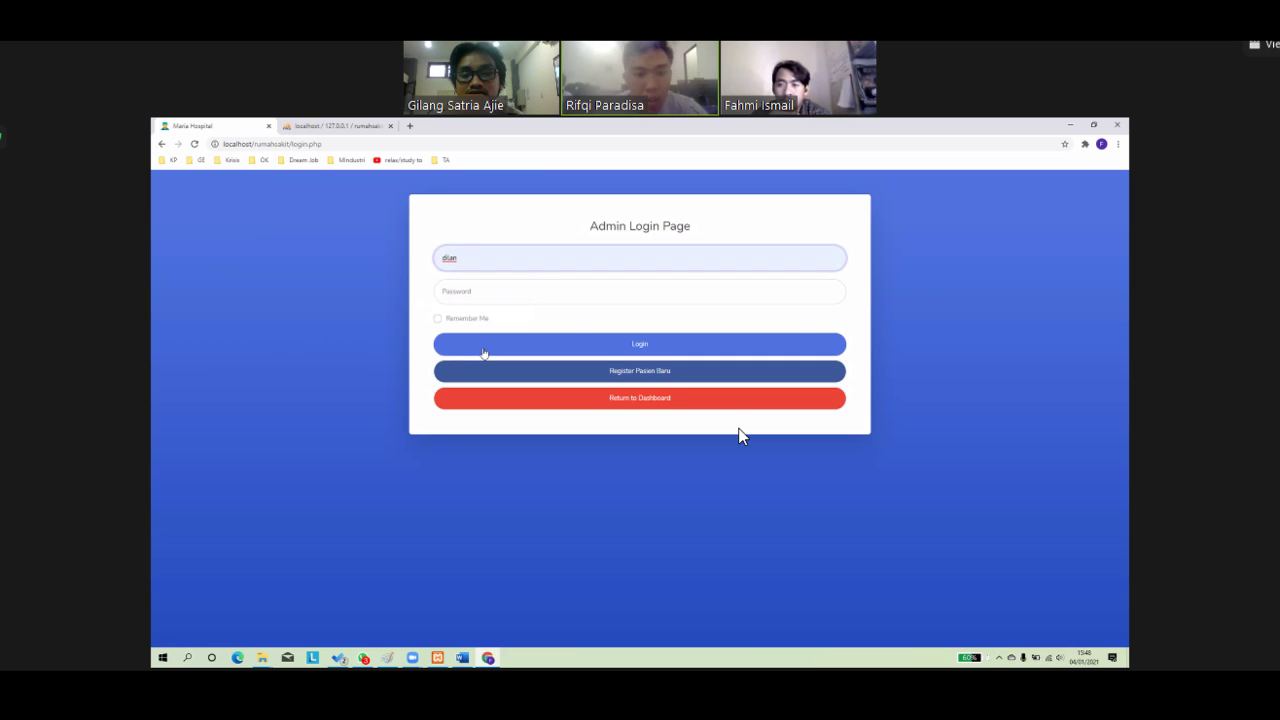
key("Tab")
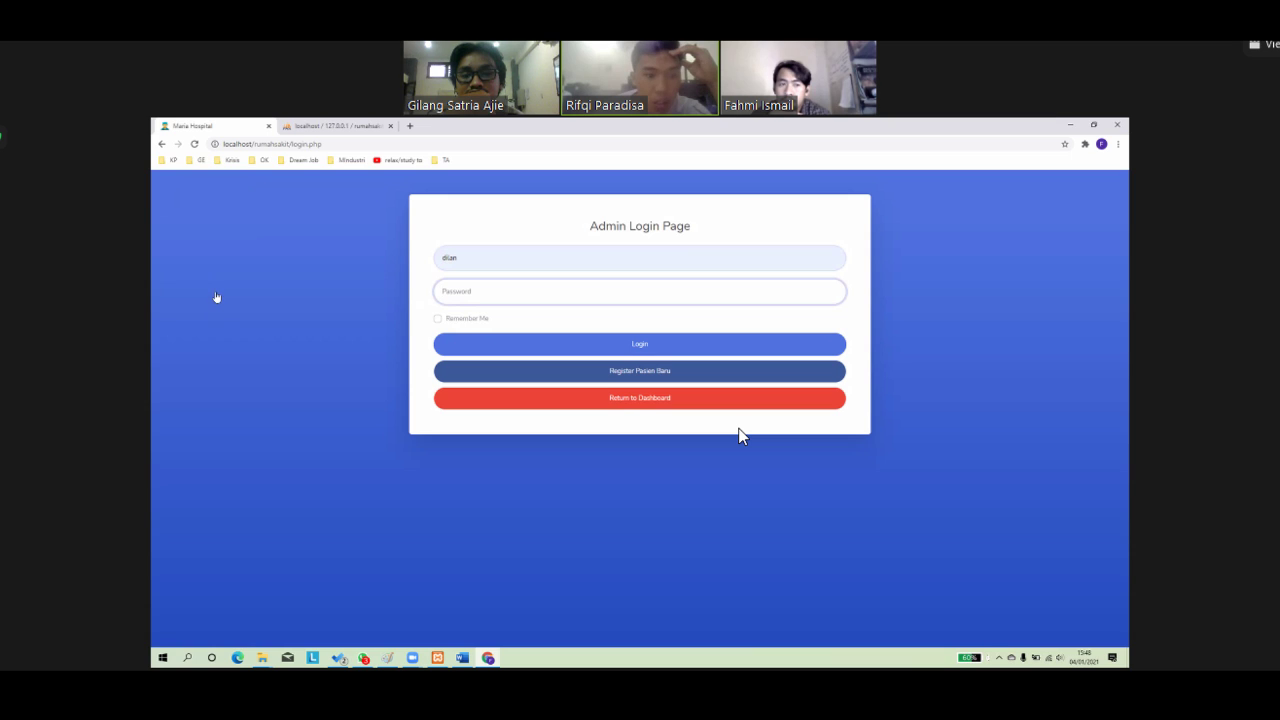
type("••••")
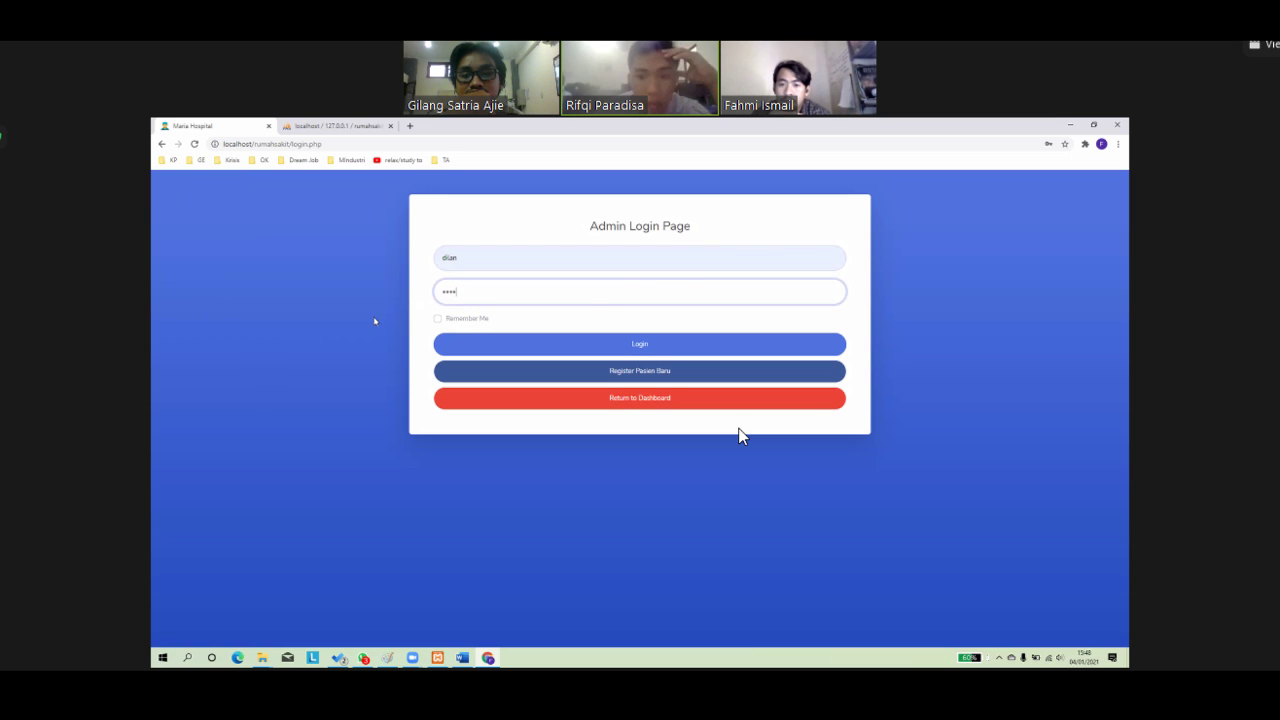
key("Return")
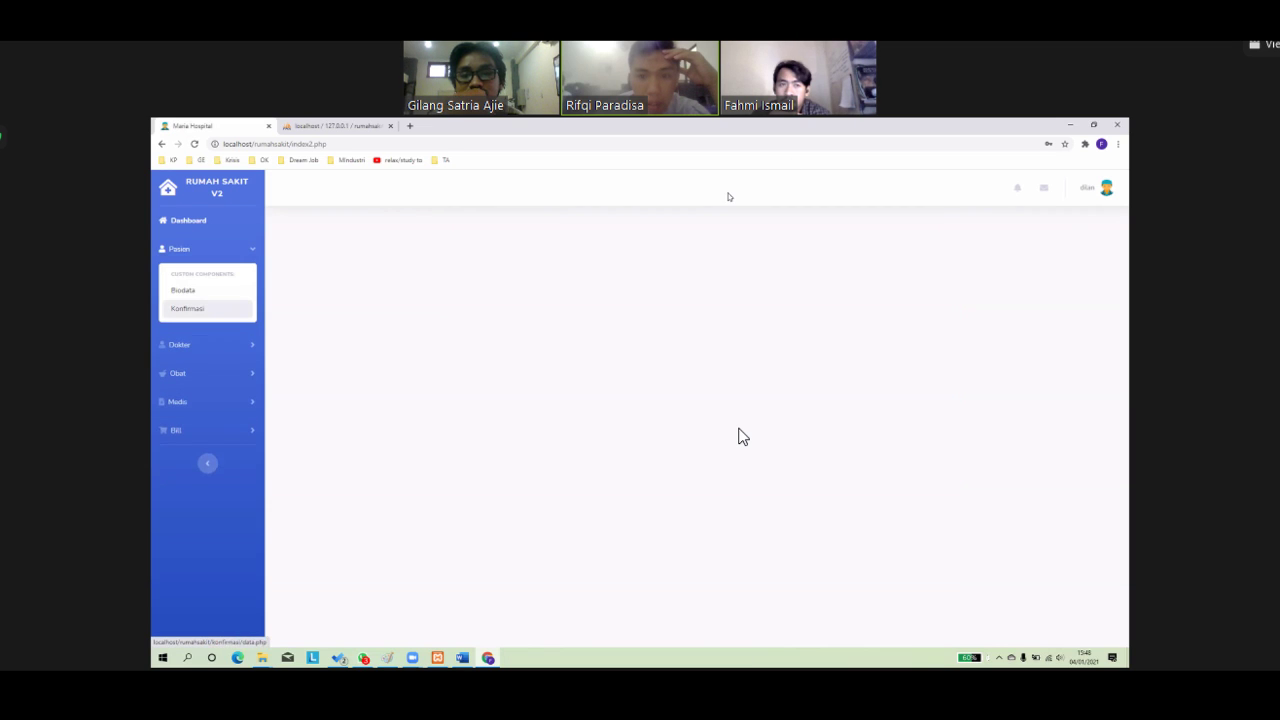
Step: Open the patient Biodata list and compare its records with the tb_pasien table in phpMyAdmin
left_click(183, 290)
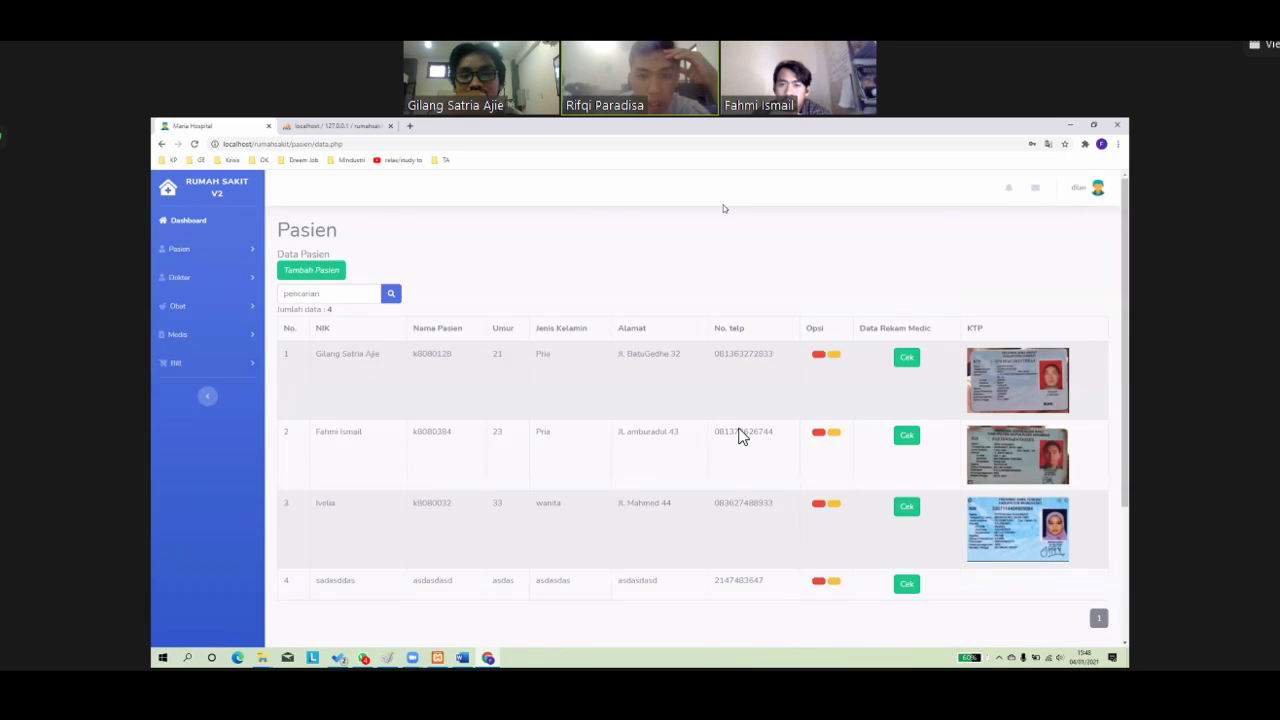
left_click(886, 437)
key("Return")
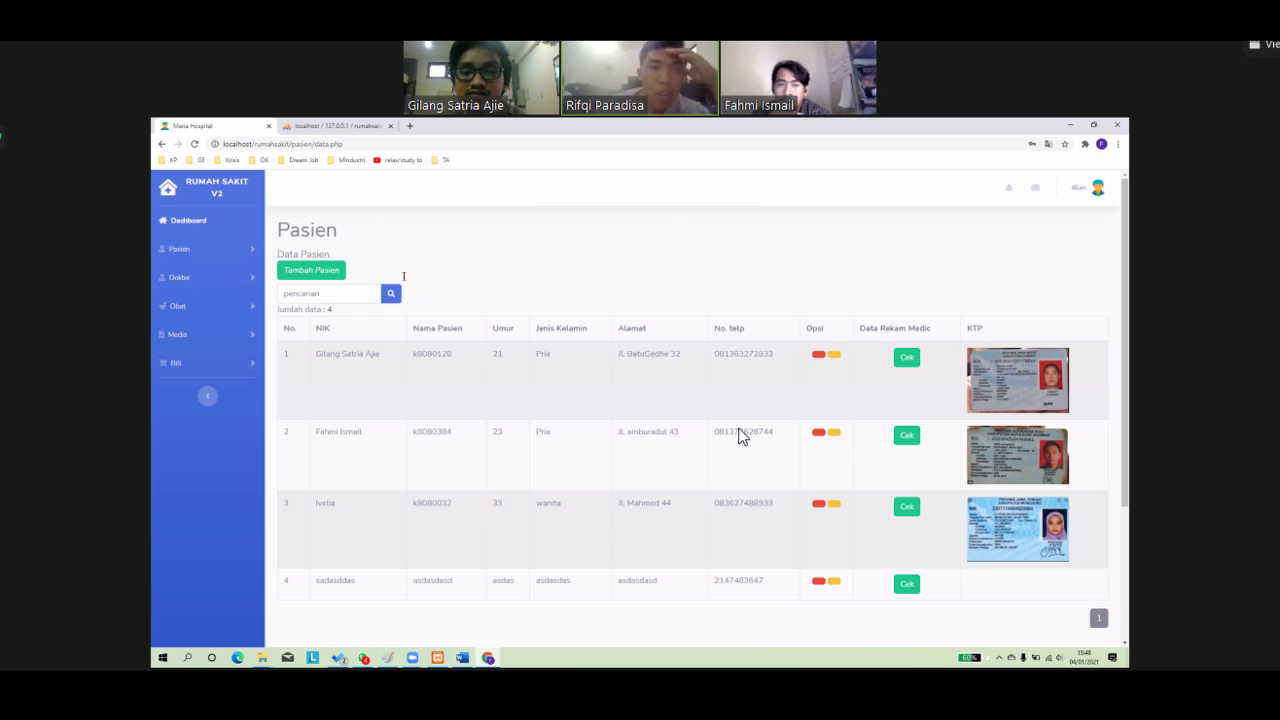
left_click(328, 127)
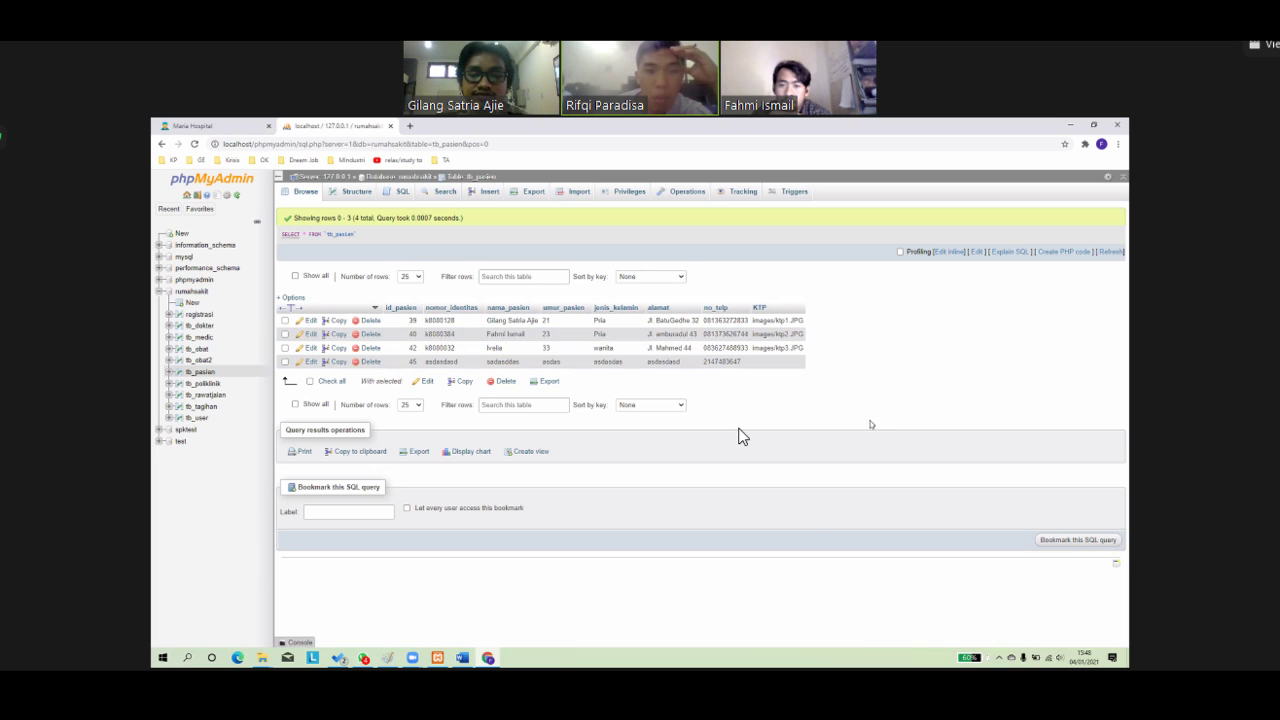
left_click(185, 127)
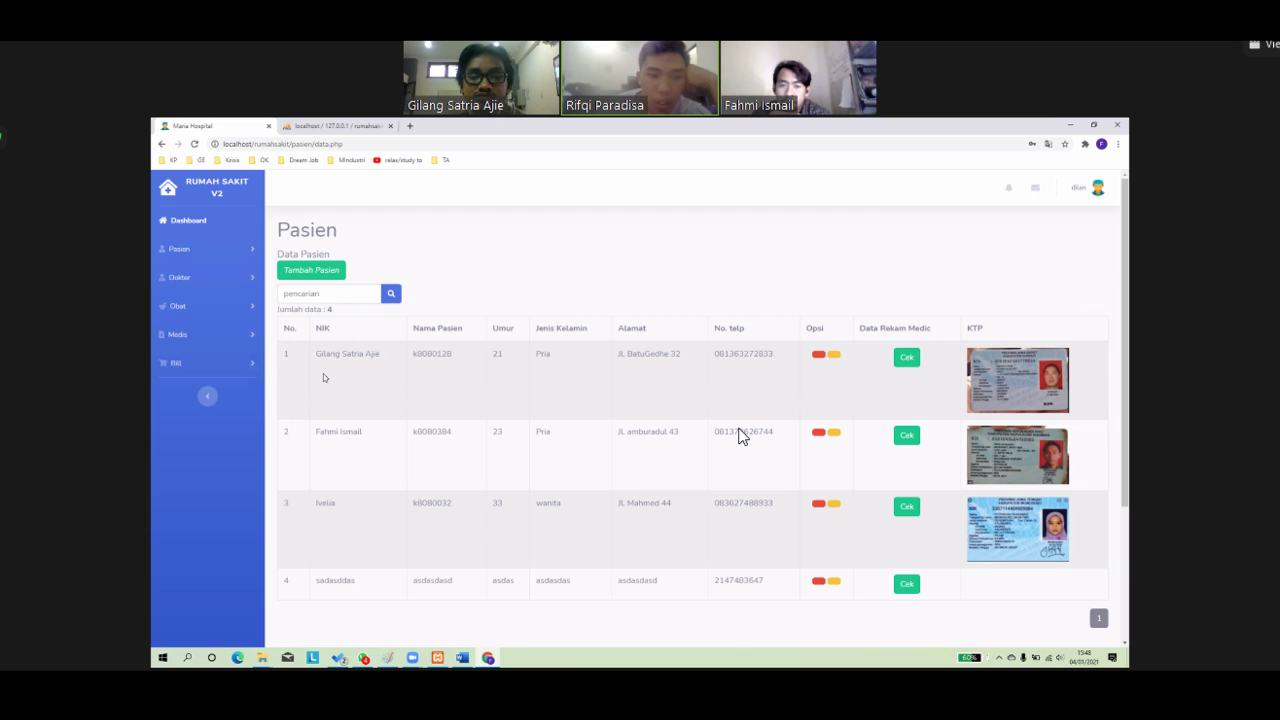
scroll(267, 393, "down", 4)
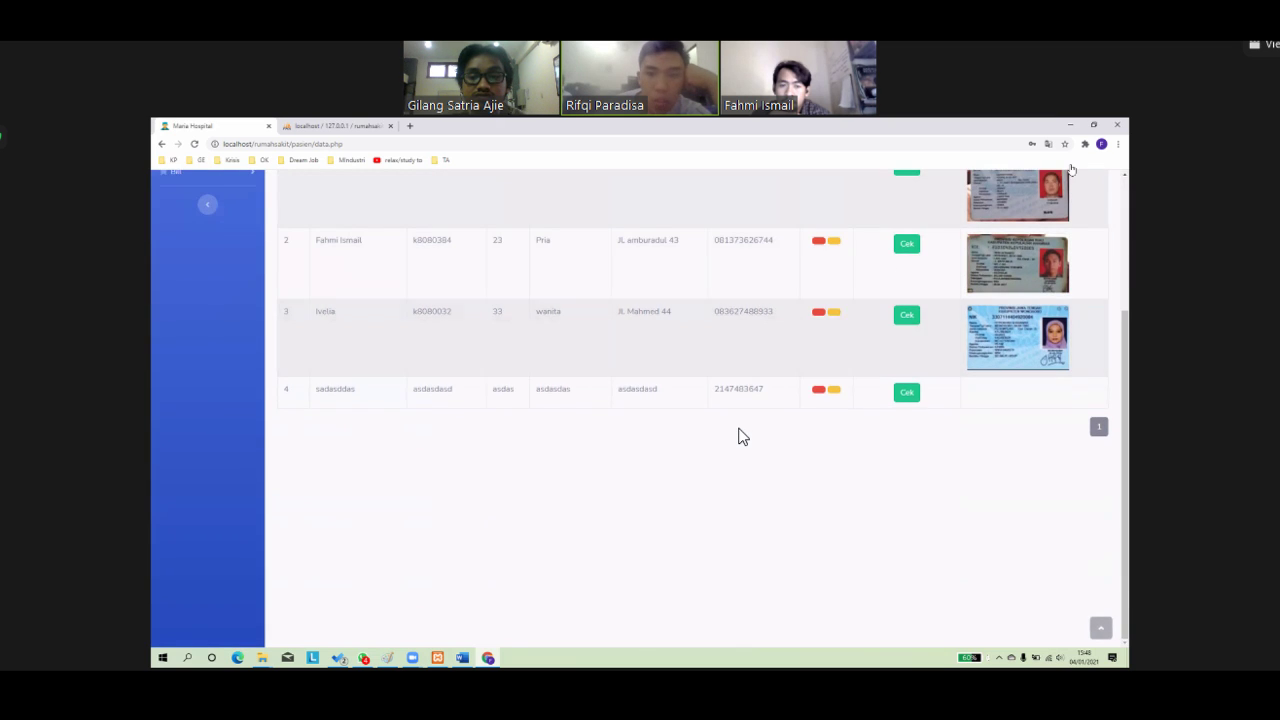
scroll(742, 436, "up", 4)
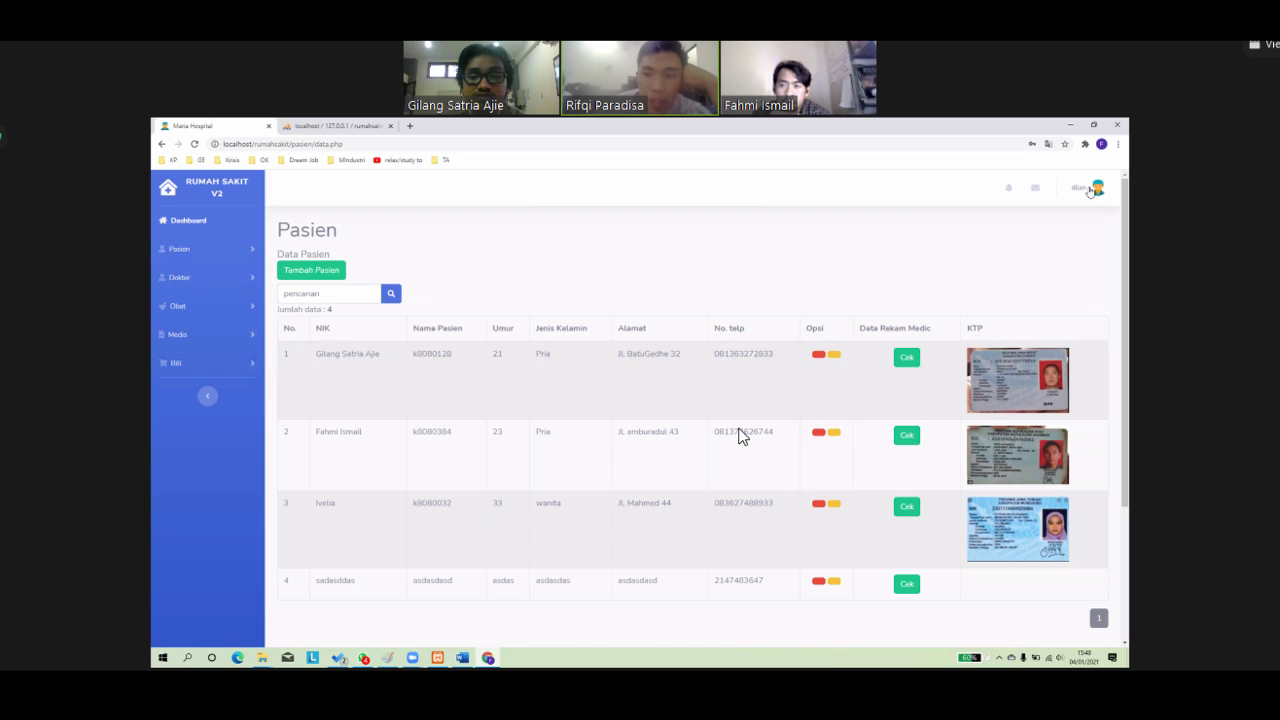